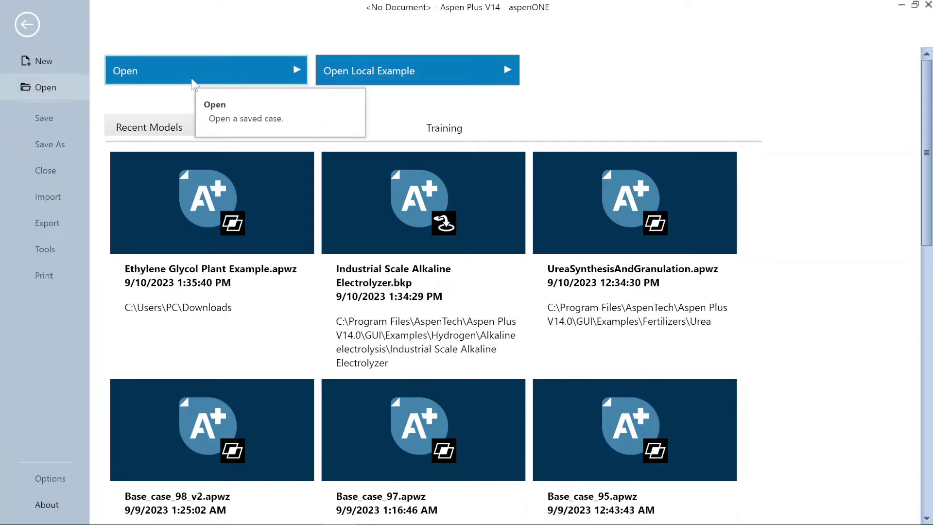
Step: Examine the new-simulation templates in the Chemicals, Gas Processing, Mining and Minerals, Refinery, Specialty Chemicals and Pharmaceuticals, and User categories
click(41, 62)
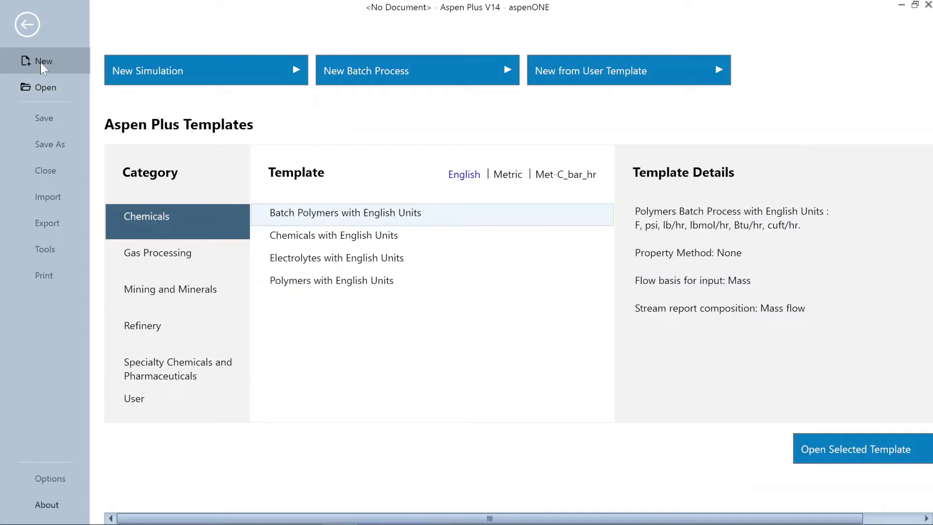
click(44, 88)
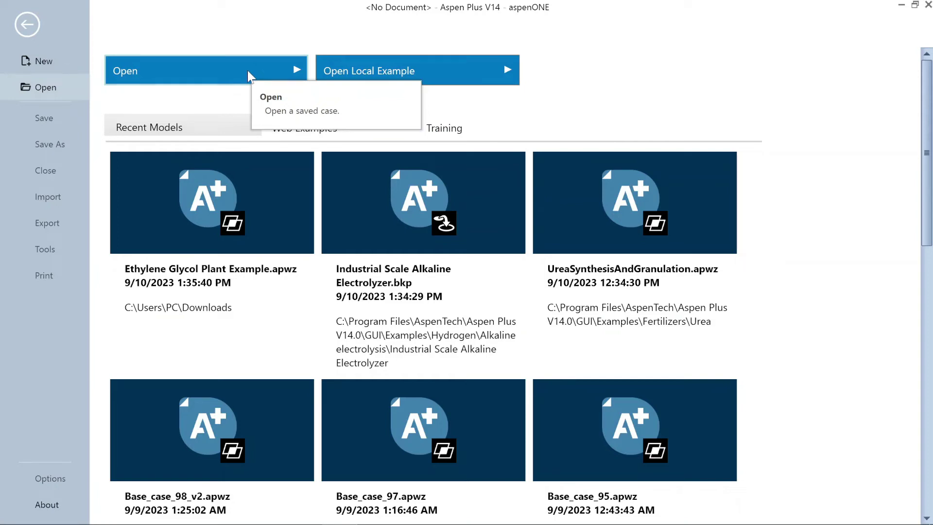
click(45, 67)
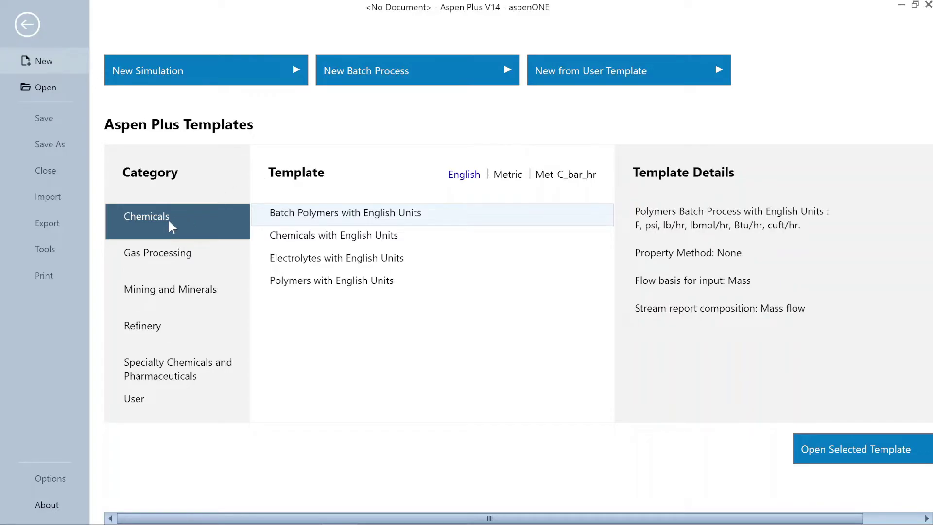
click(173, 253)
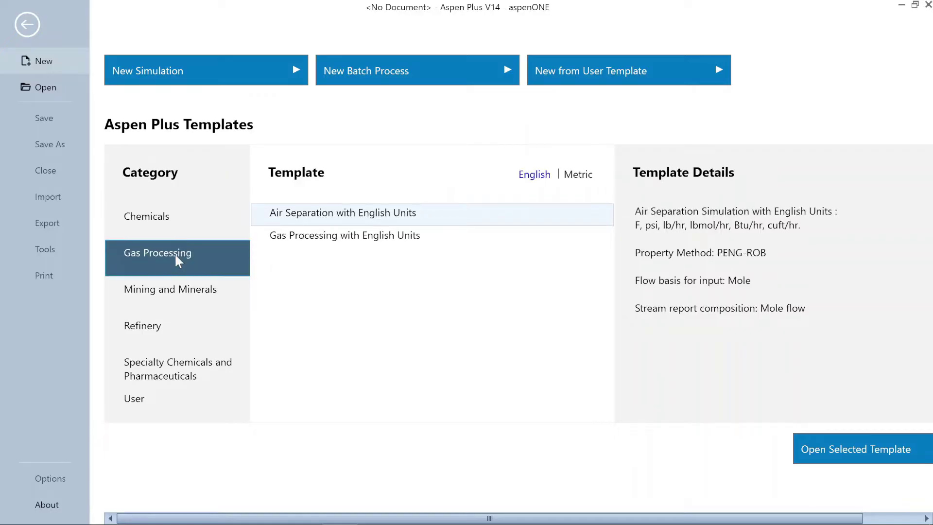
click(176, 297)
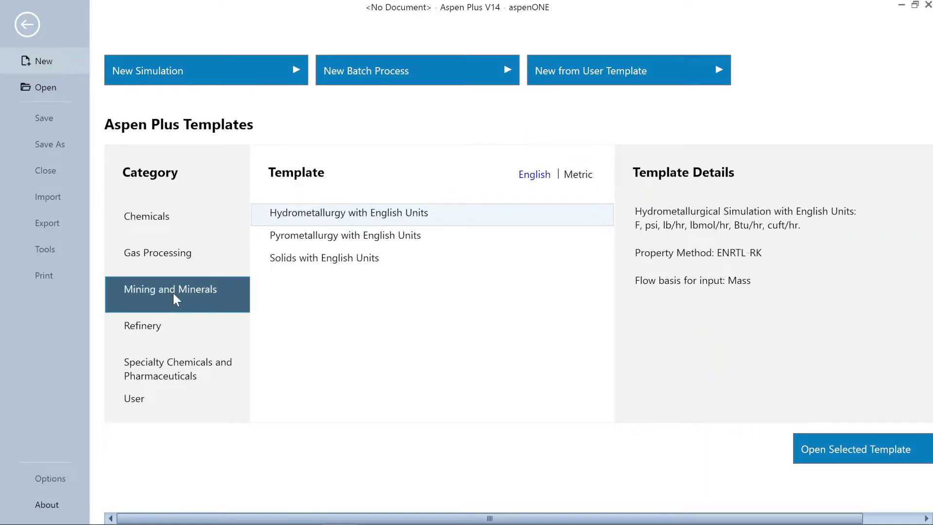
click(153, 330)
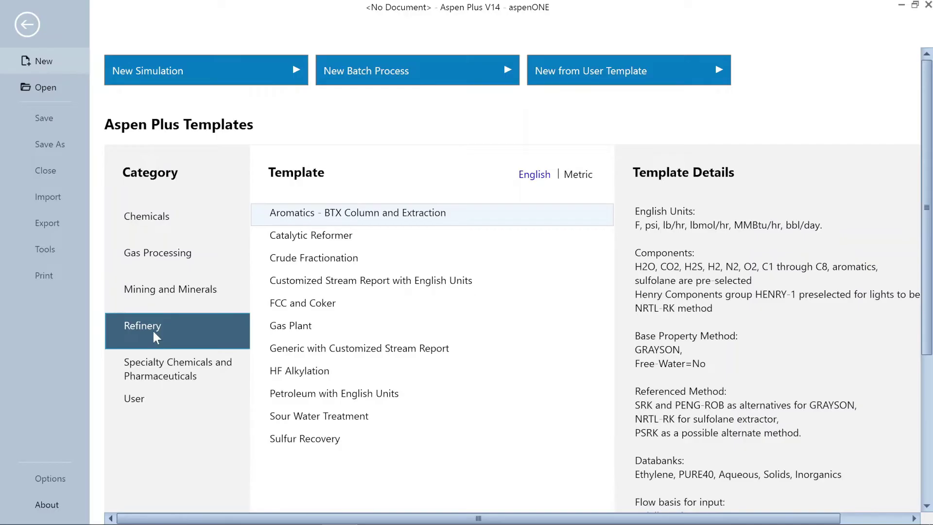
click(177, 374)
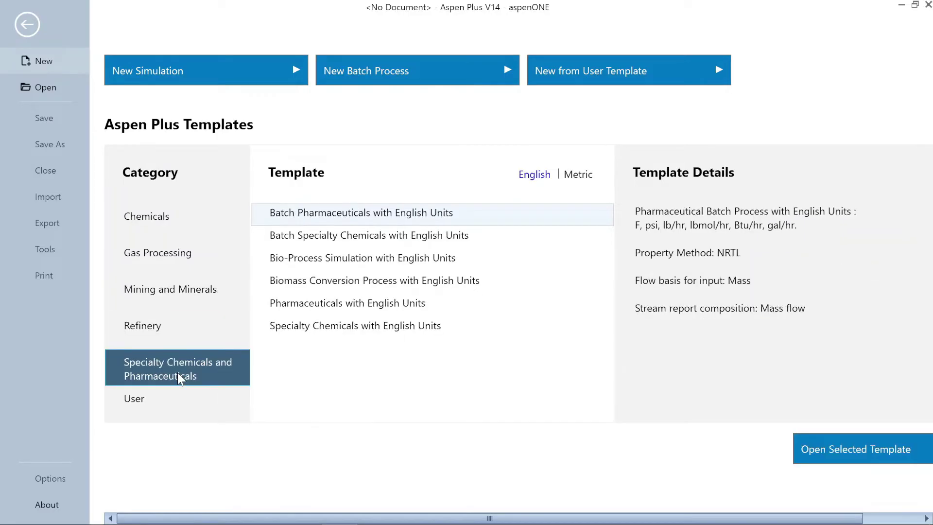
click(141, 407)
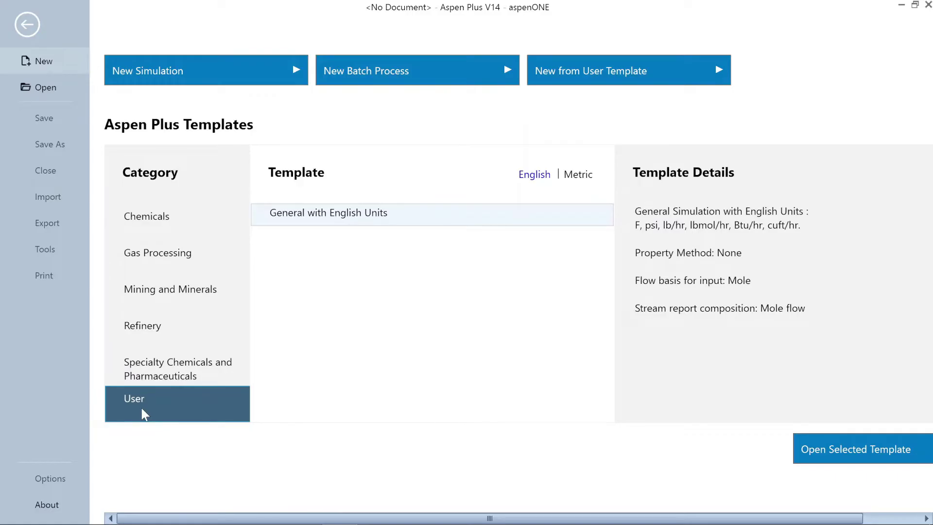
click(158, 226)
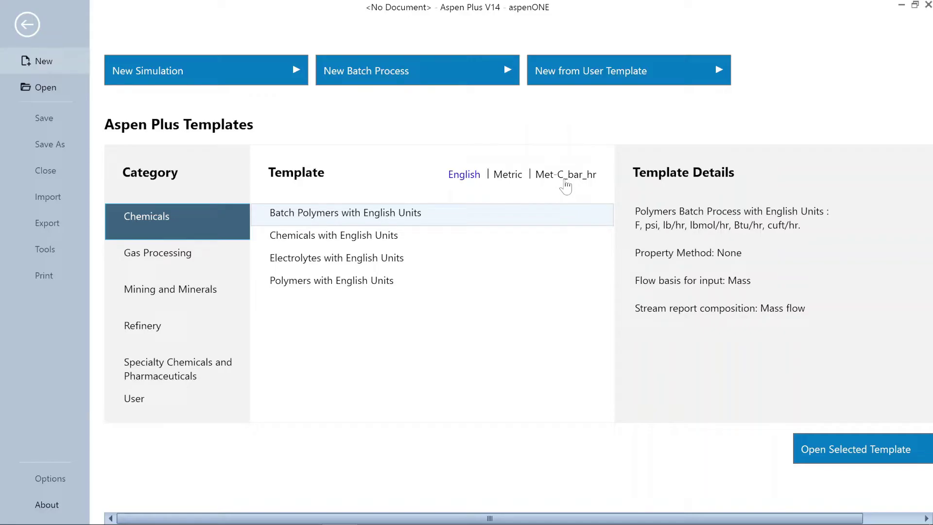
Step: Check the units and property method in the details of the Chemicals with English Units template
click(425, 237)
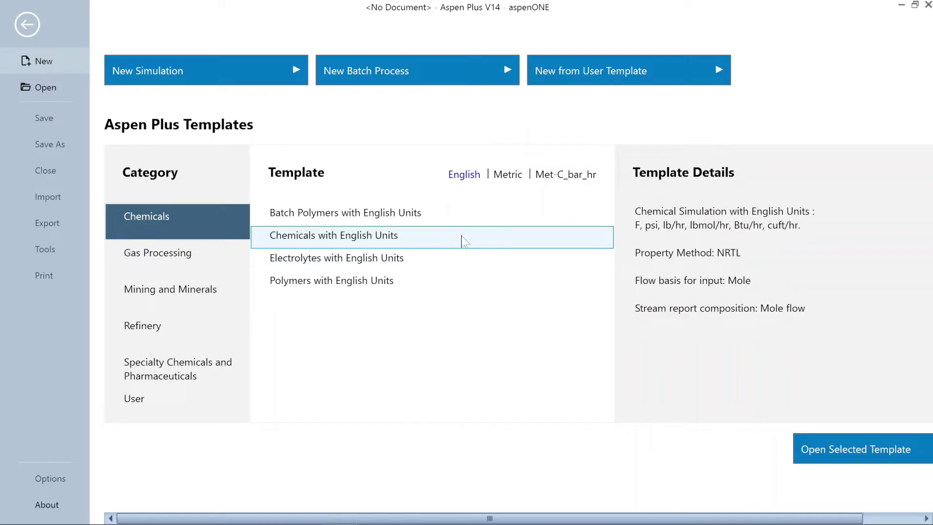
drag(640, 224, 788, 225)
drag(716, 252, 740, 252)
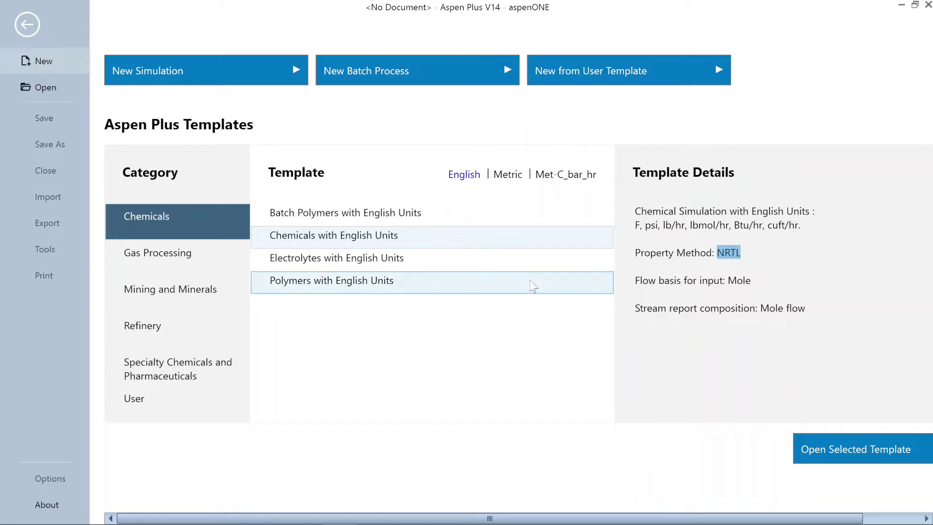
Step: Create a new simulation from the Chemicals with Metric Units template
click(397, 237)
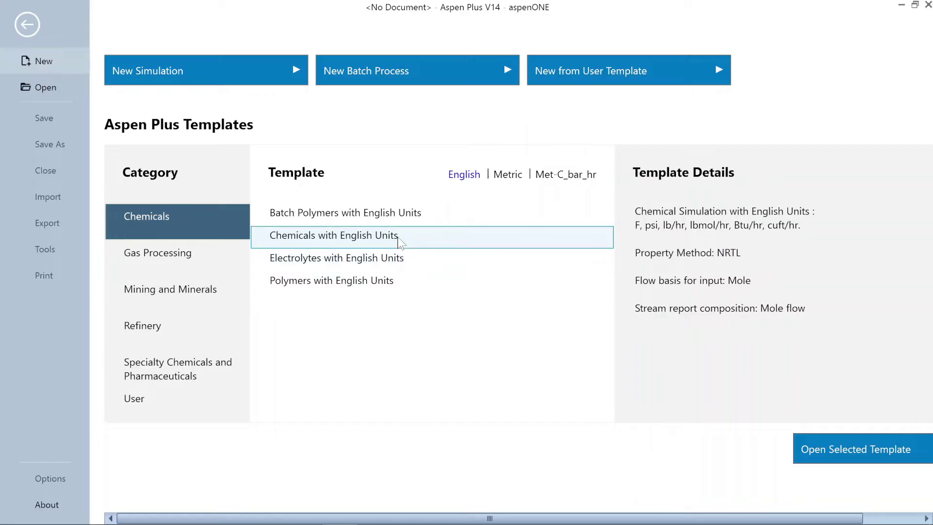
click(507, 175)
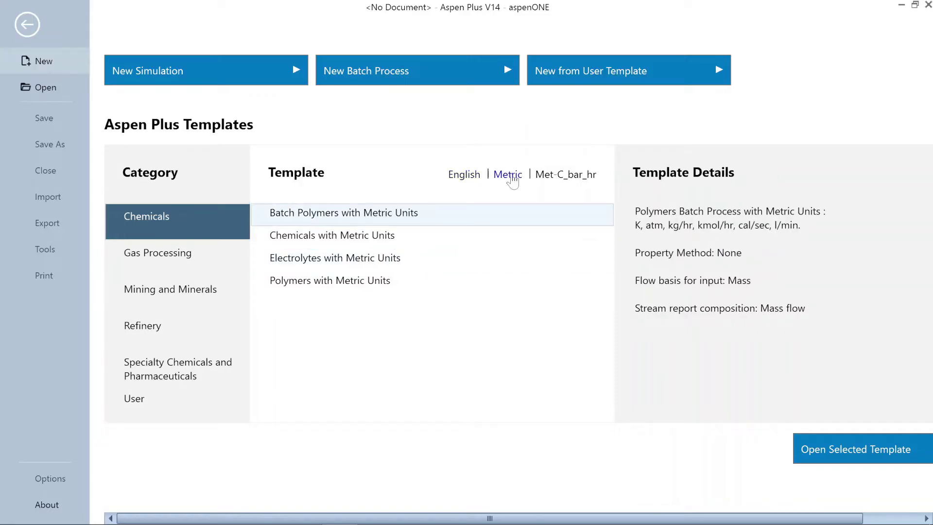
click(410, 238)
click(845, 456)
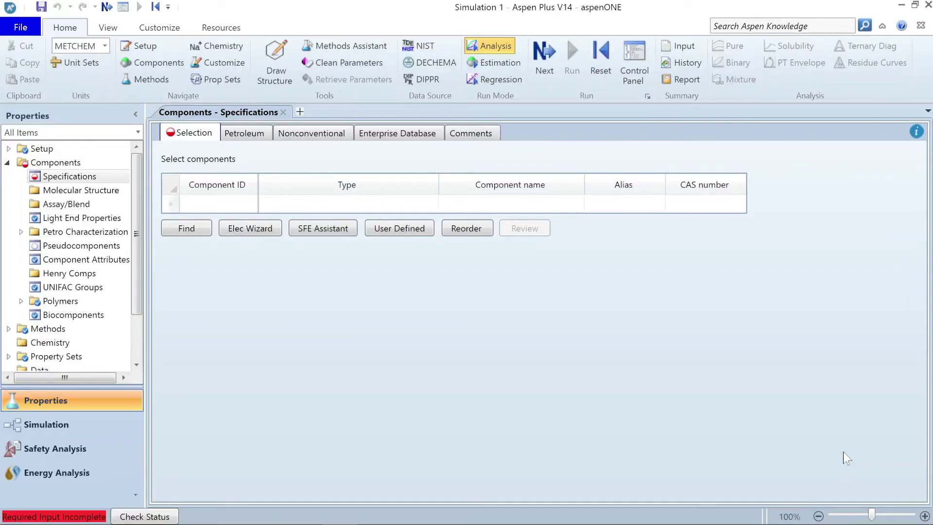
Step: Look through the available view, customization and resource commands
click(108, 28)
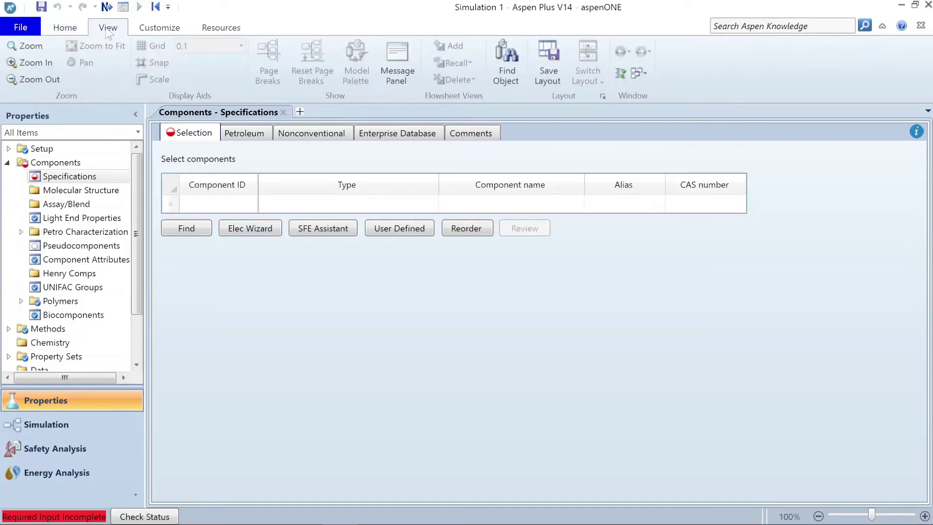
click(158, 29)
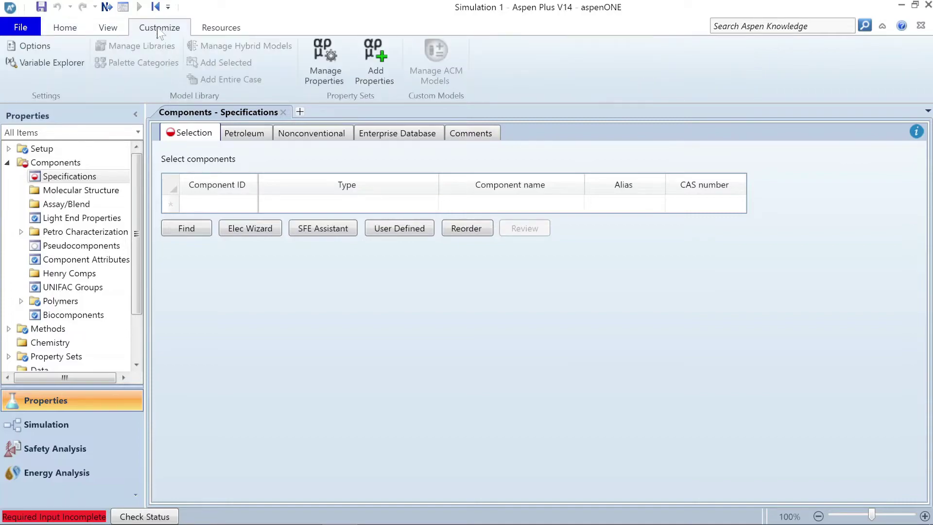
click(229, 30)
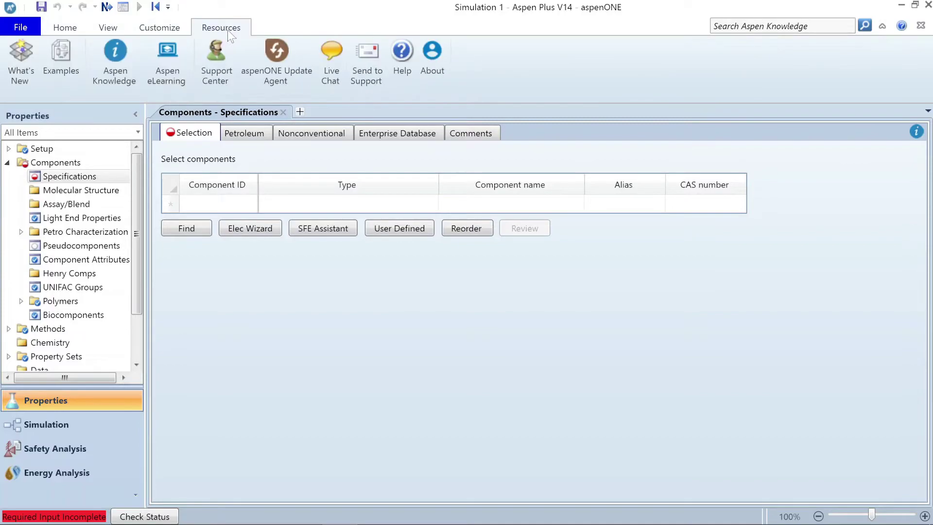
Step: Browse the installed example folders, including Bulk Chemicals, EDR, Fertilizers, Pharmaceuticals and Polymers
click(60, 63)
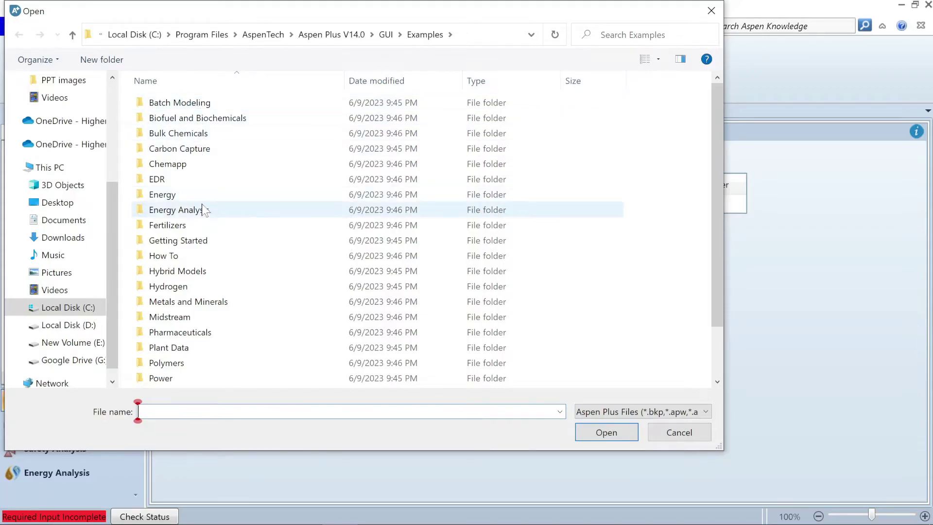
click(194, 105)
click(194, 133)
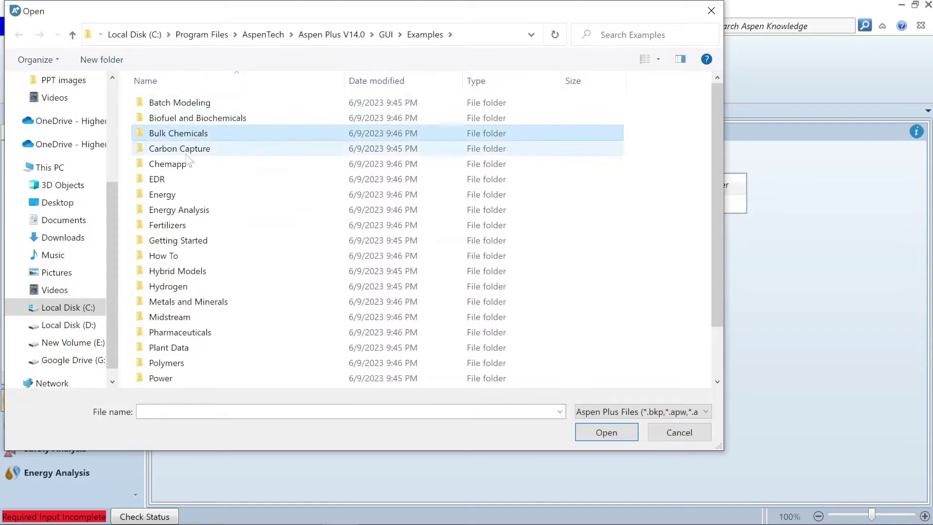
click(174, 180)
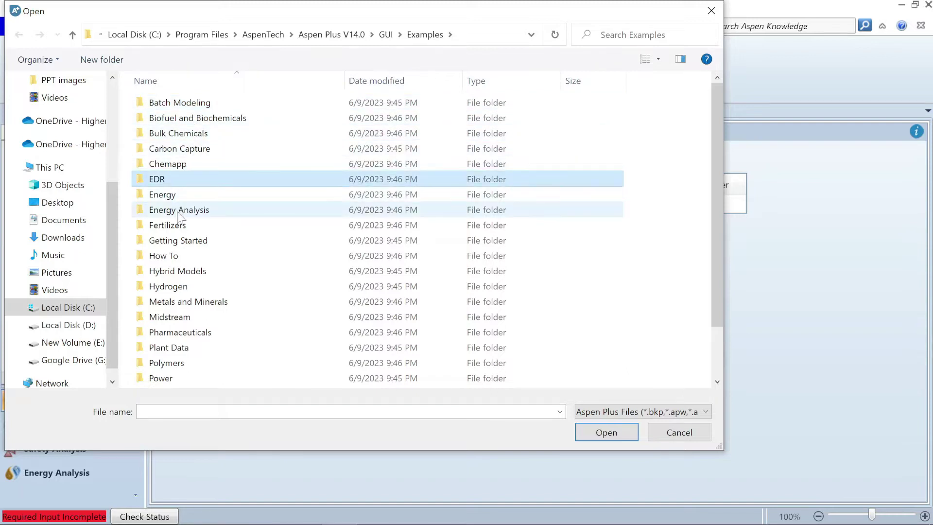
click(178, 226)
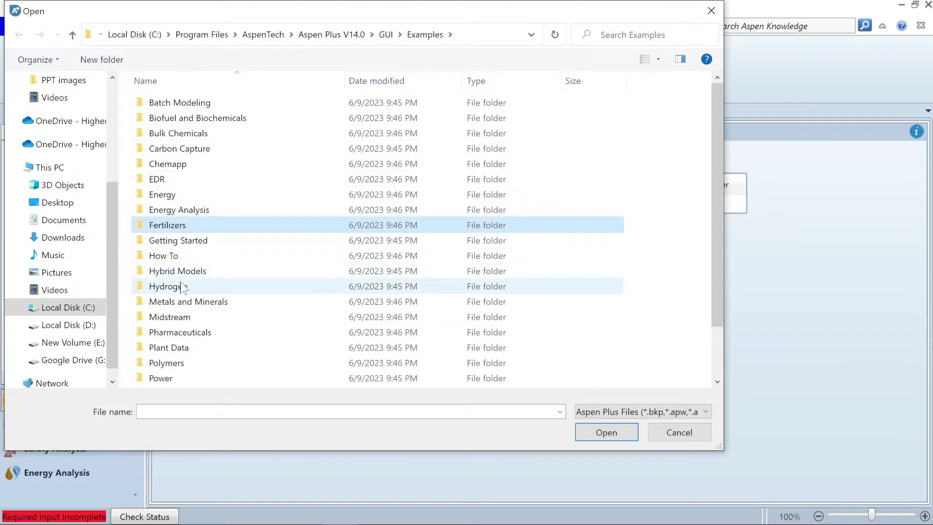
click(217, 336)
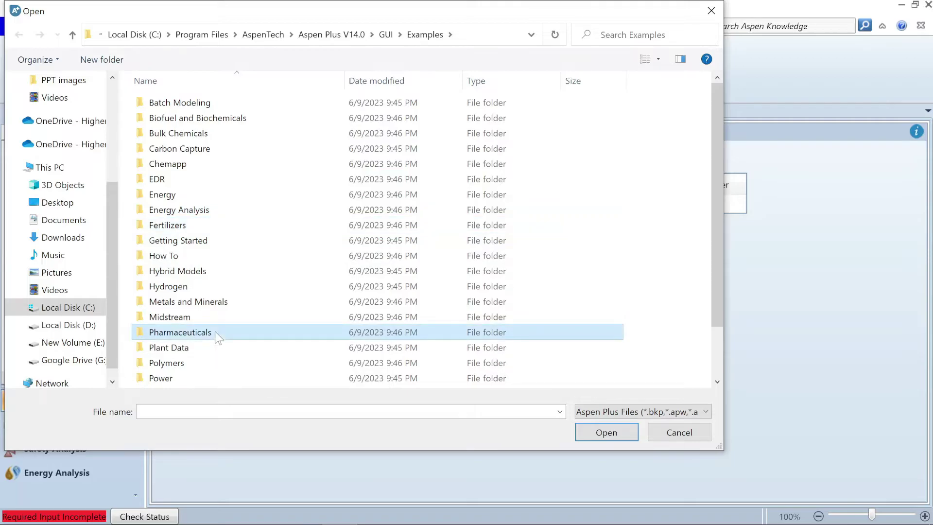
click(183, 368)
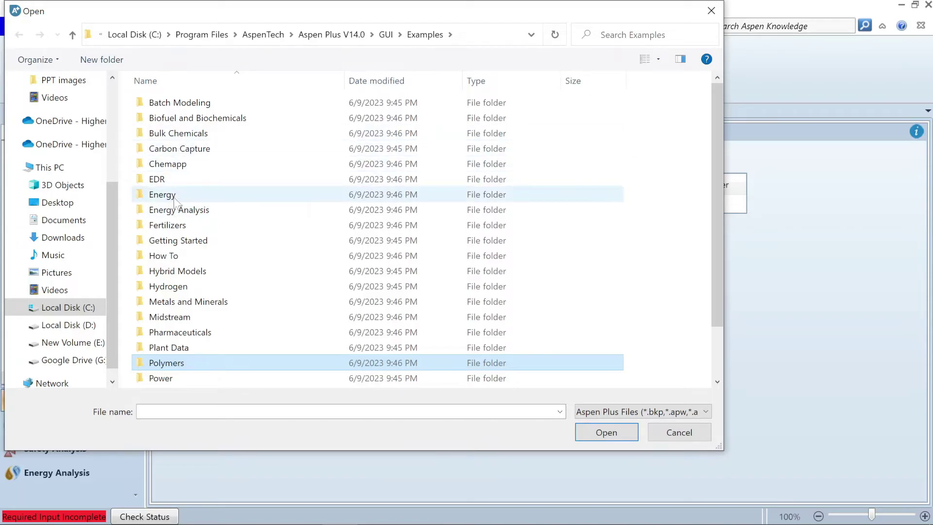
Step: Open the Green ammonia - Water Electrolysis example from the Fertilizers examples' Green Ammonia folder without closing the current run
double_click(164, 225)
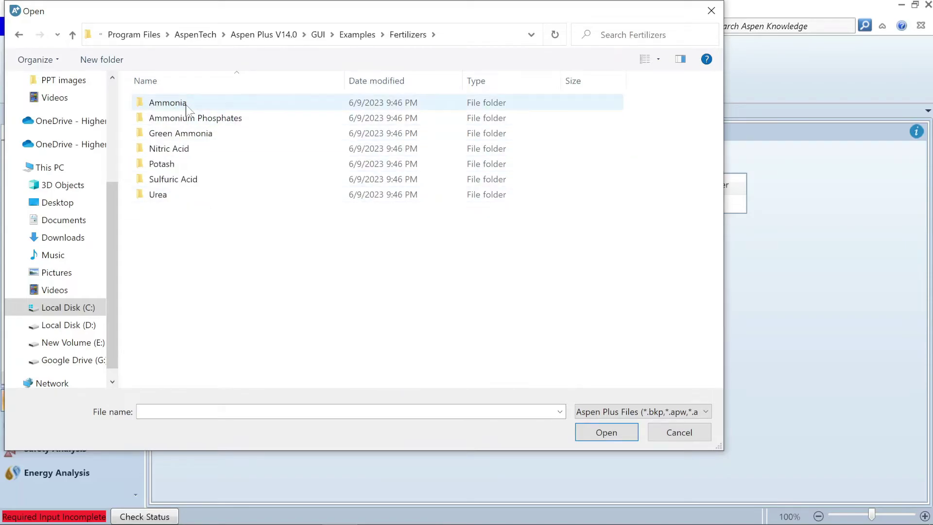
click(223, 119)
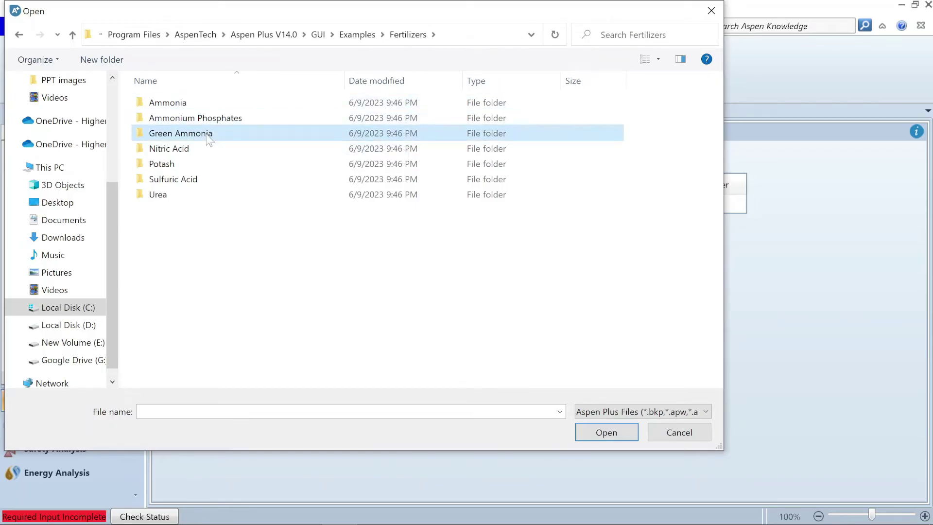
click(175, 179)
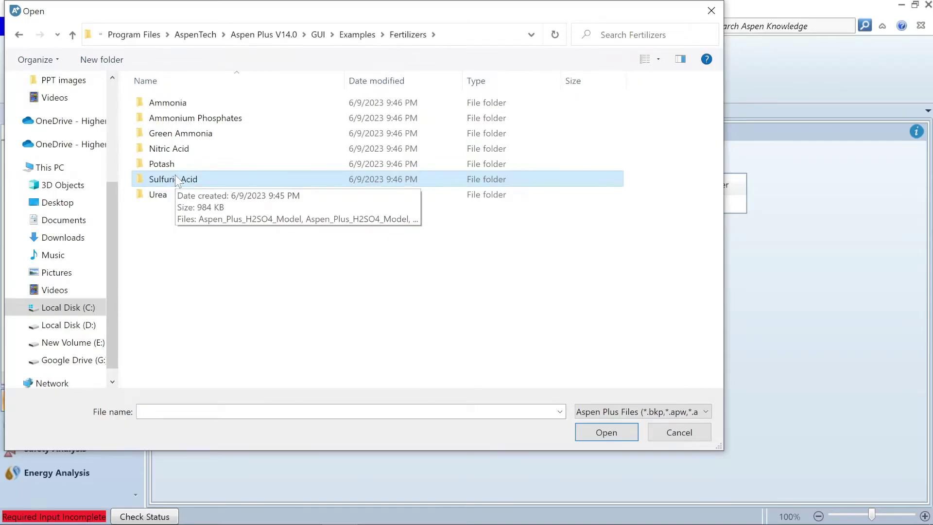
double_click(182, 133)
click(213, 105)
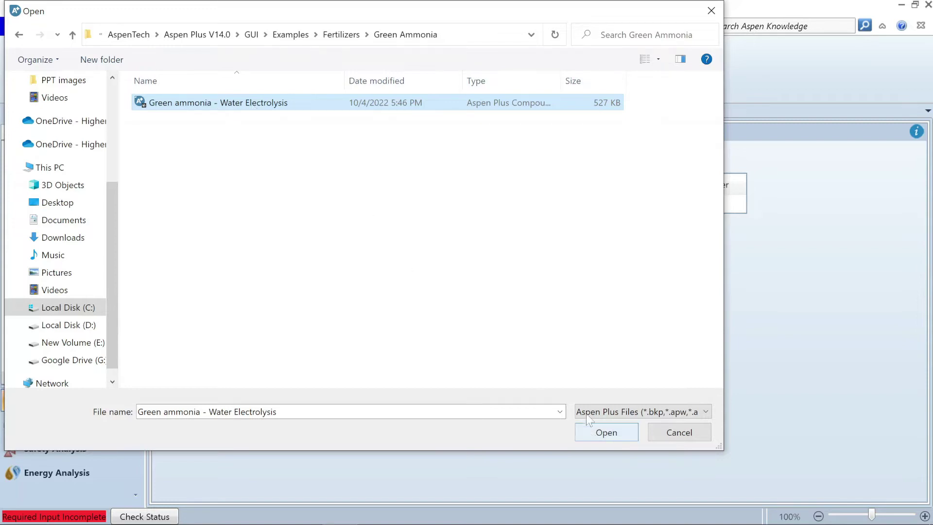
drag(559, 86, 609, 85)
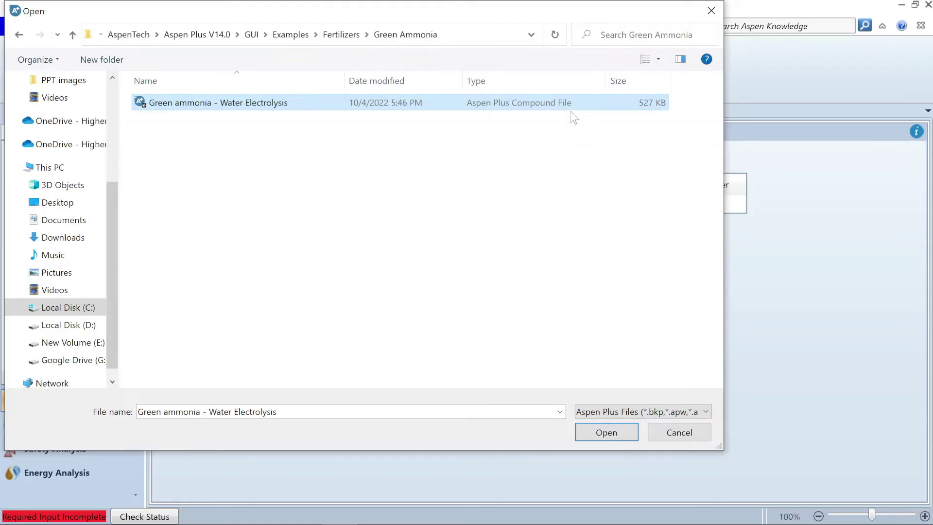
click(590, 435)
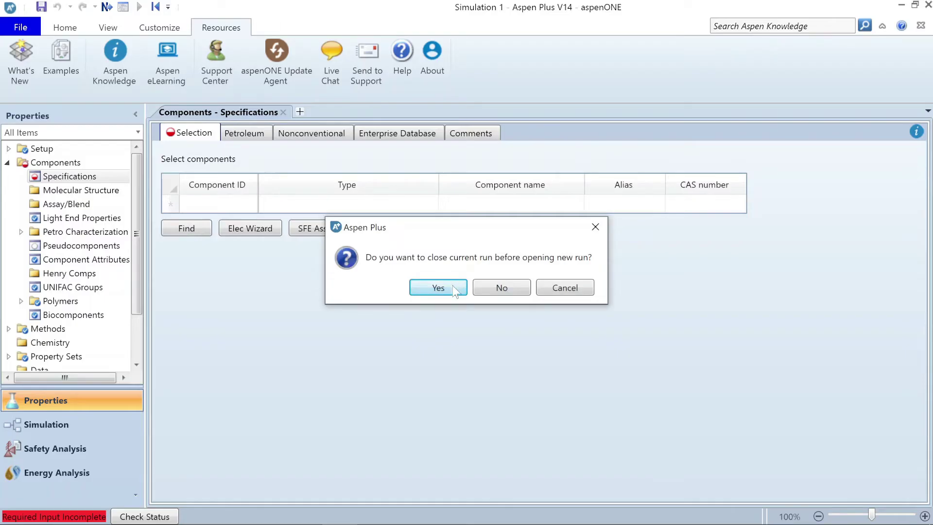
click(497, 288)
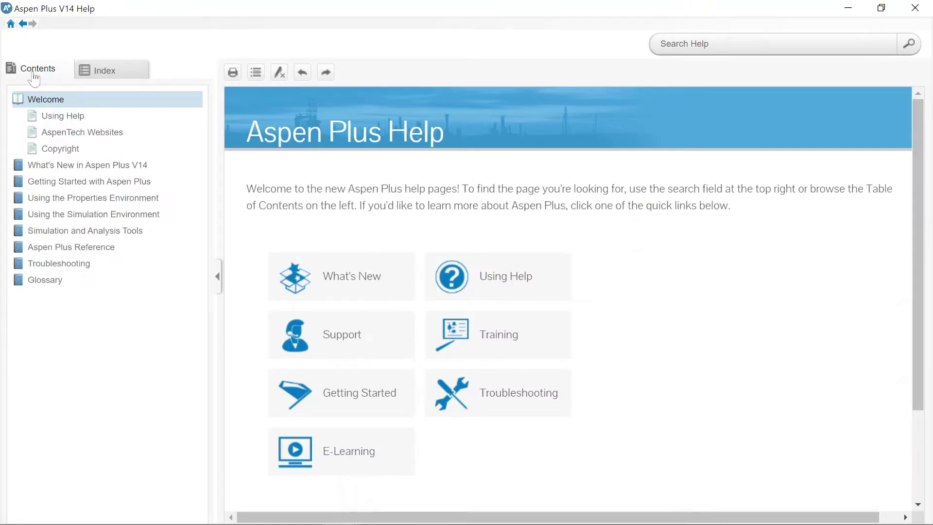
Step: Examine the help topics on using the Properties Environment, including Specifying Components and Physical Property Methods, and on using the Simulation Environment
click(36, 104)
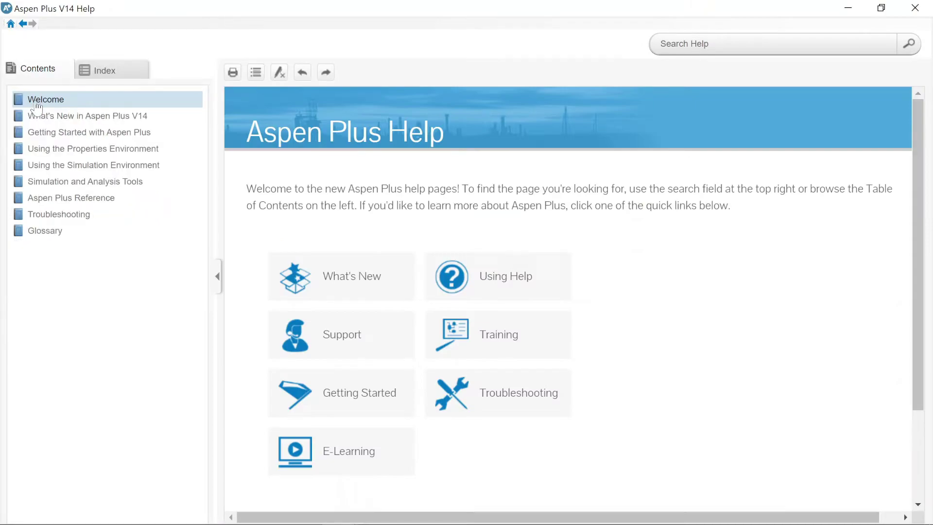
click(132, 151)
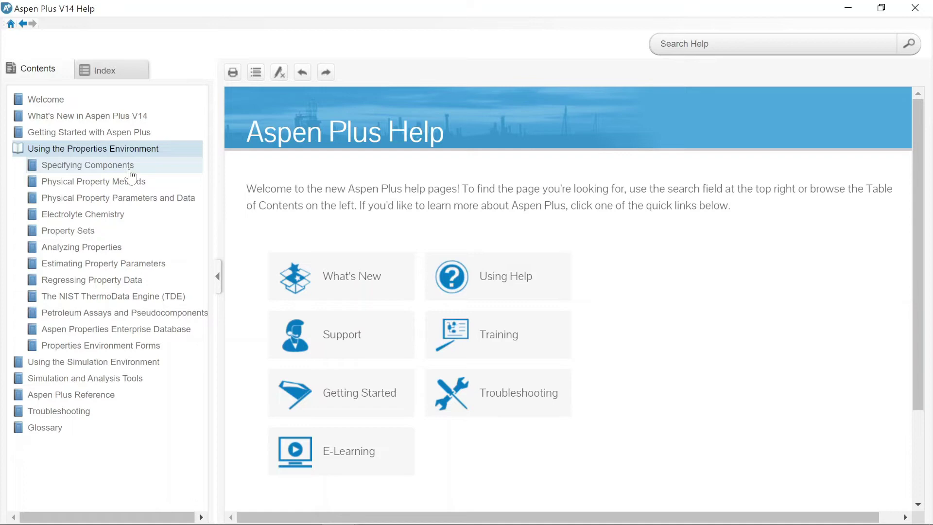
click(129, 166)
click(128, 165)
click(130, 183)
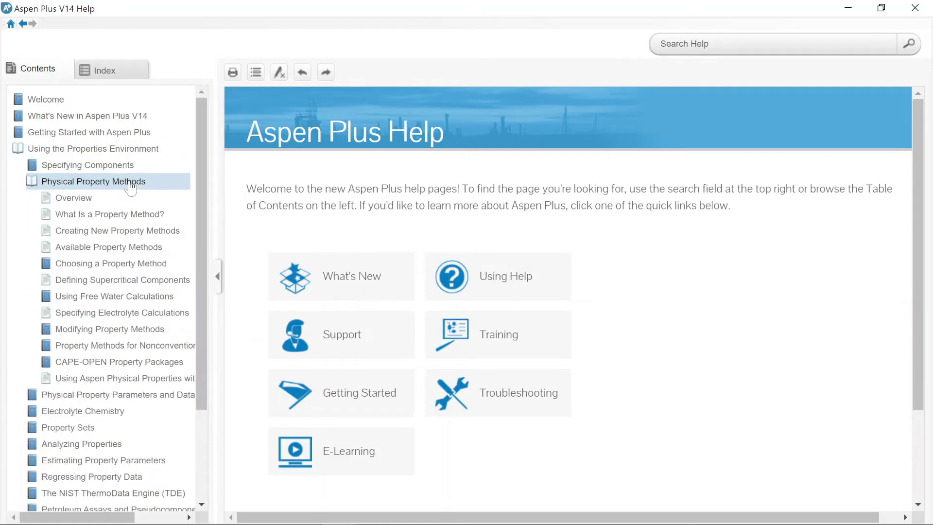
click(130, 187)
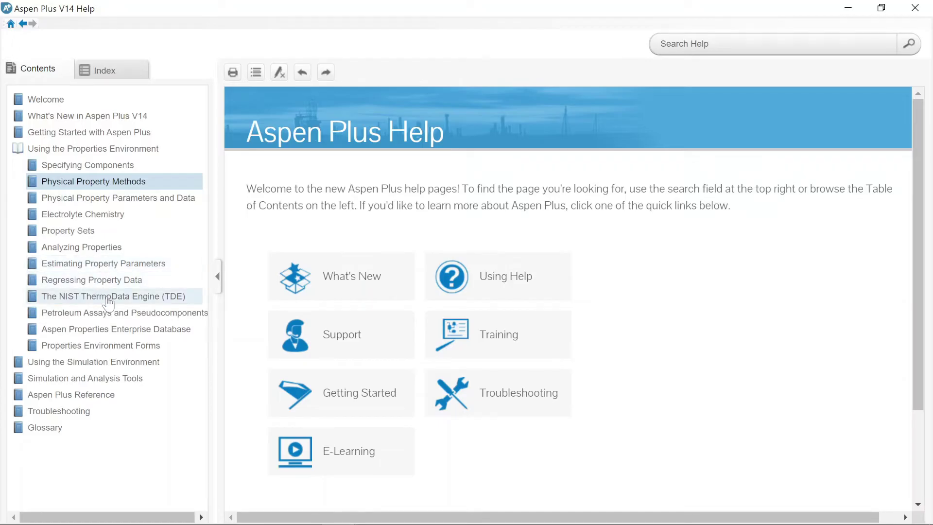
click(80, 149)
click(82, 169)
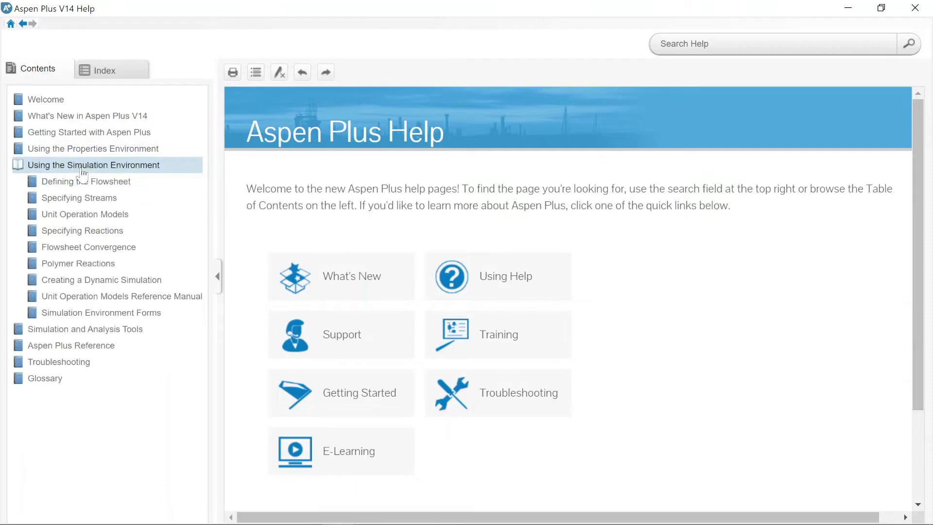
Step: Examine the Unit Operation Models help under Using the Simulation Environment, including the DSTWU column topic, and collapse that section
click(103, 200)
click(101, 204)
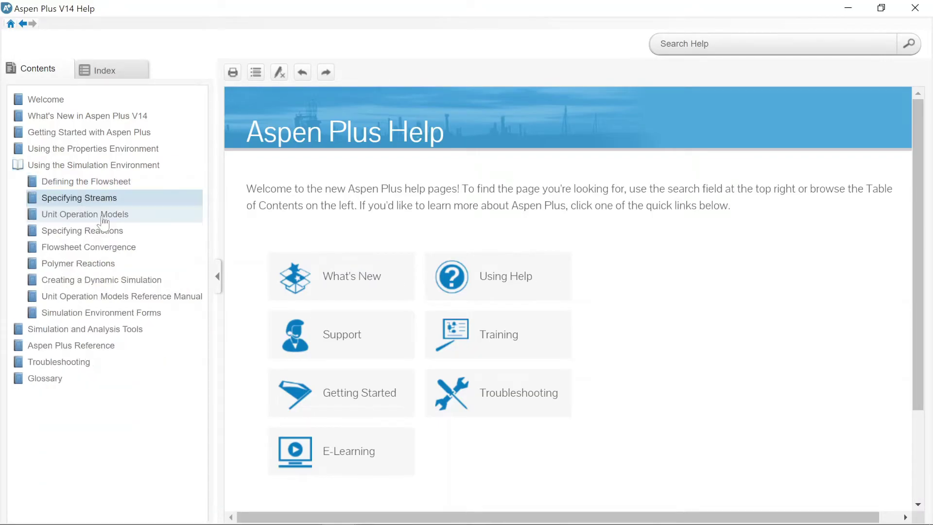
click(103, 216)
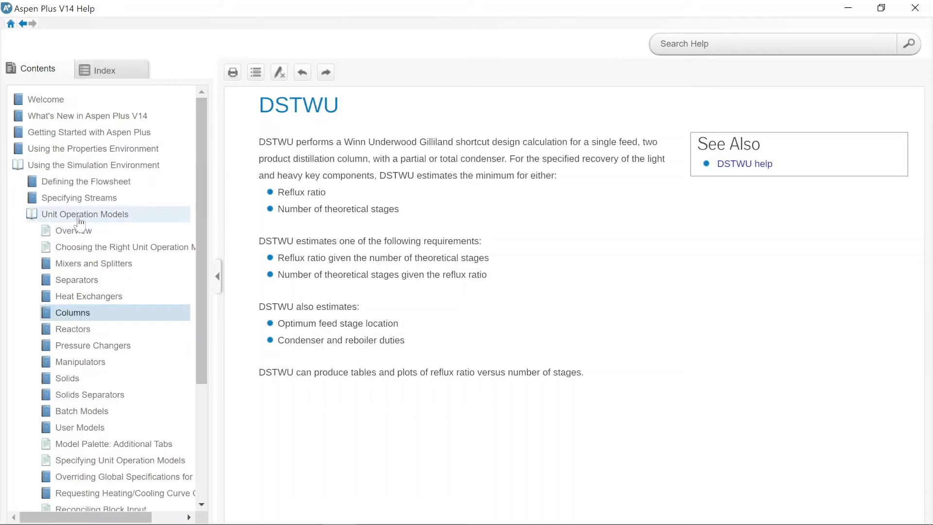
click(84, 213)
click(74, 165)
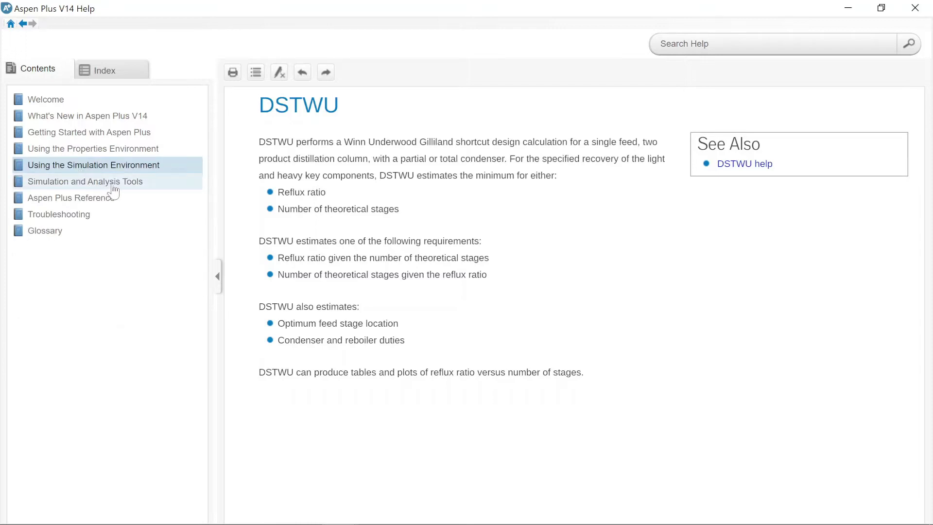
Step: Read the Aspen Plus Reference overview and browse its Physical Property Methods and Physical Property Models topics down to Thermodynamic Property Models
click(82, 199)
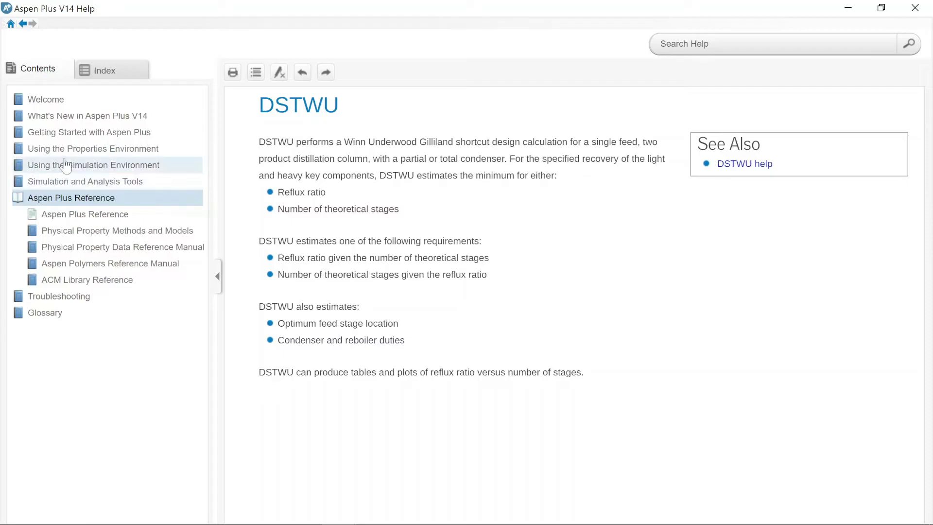
click(105, 216)
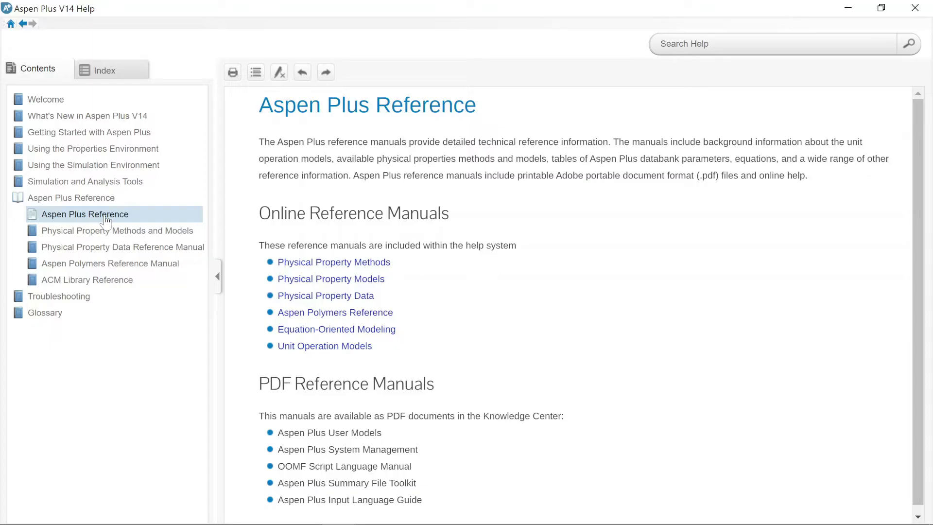
click(110, 233)
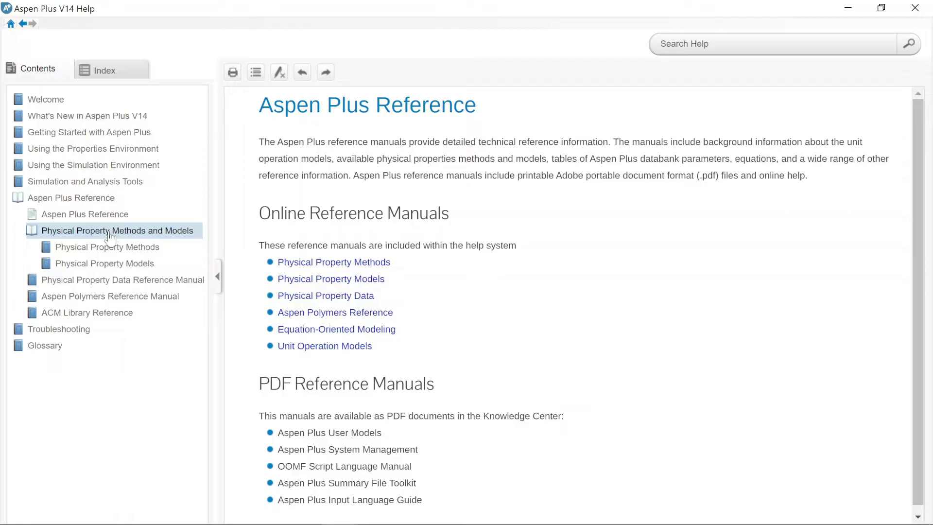
click(144, 249)
click(137, 379)
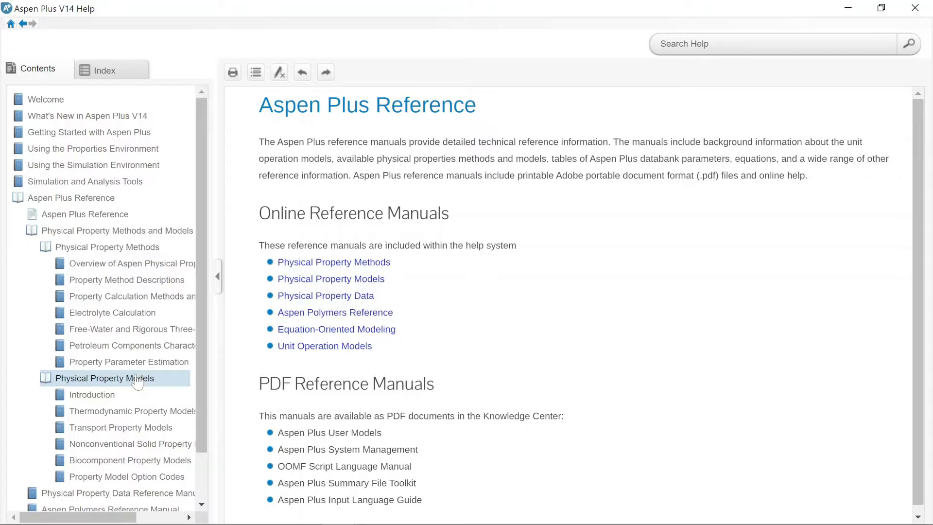
click(137, 414)
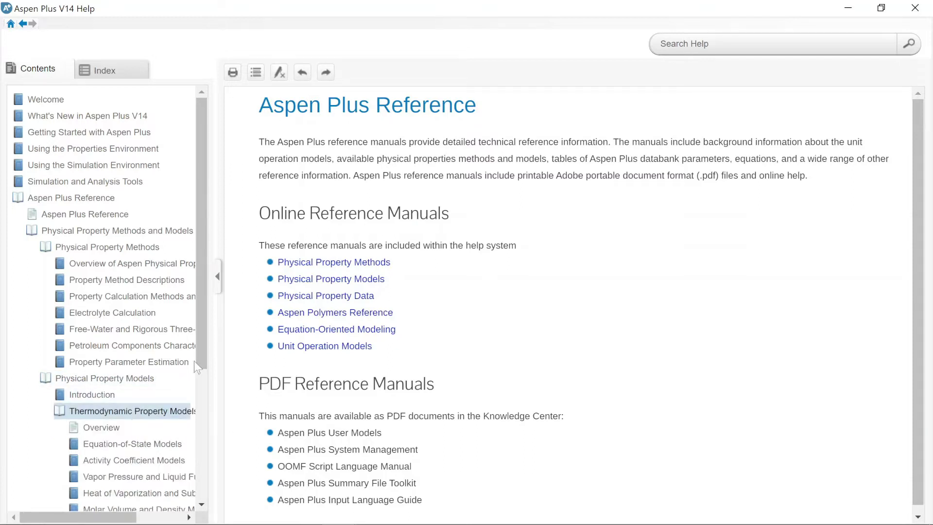
drag(200, 355, 302, 389)
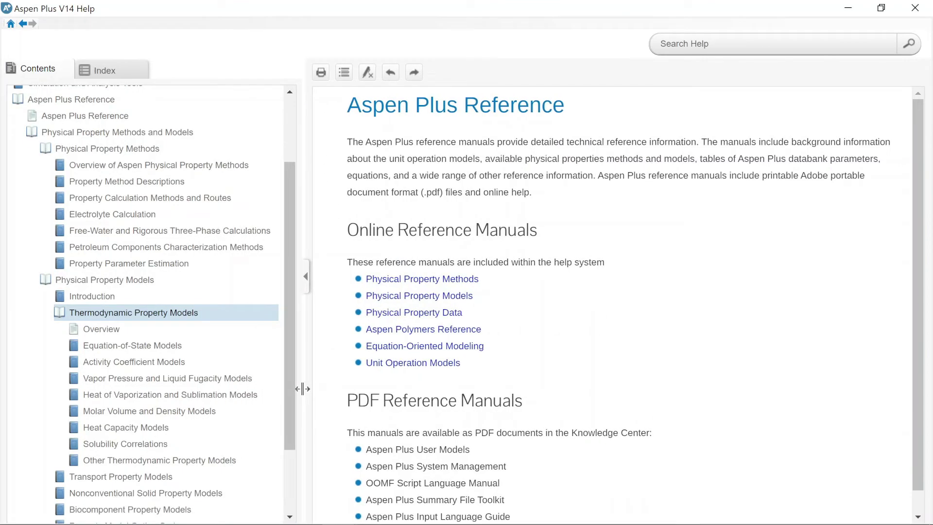
Step: Read the Peng-Robinson topic under Equation-of-State Models from its equations through to the references
click(163, 346)
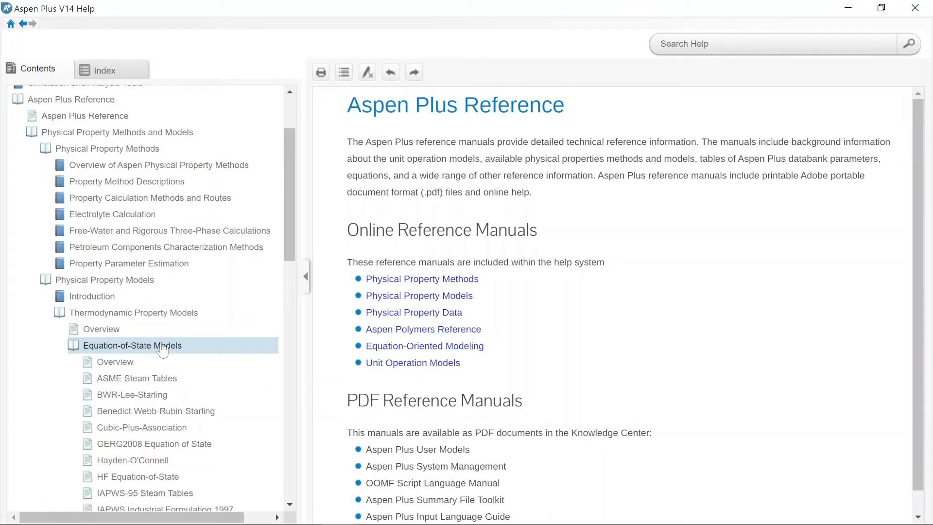
drag(285, 317, 285, 341)
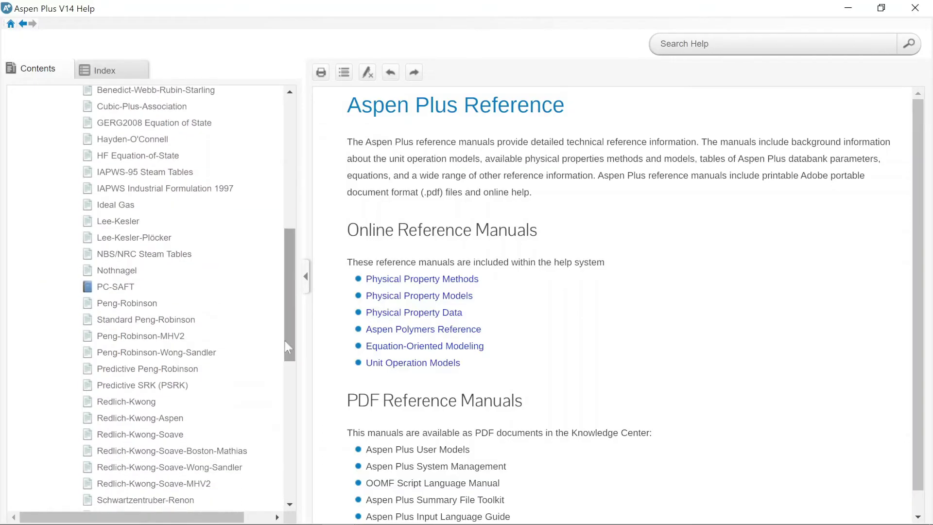
click(142, 304)
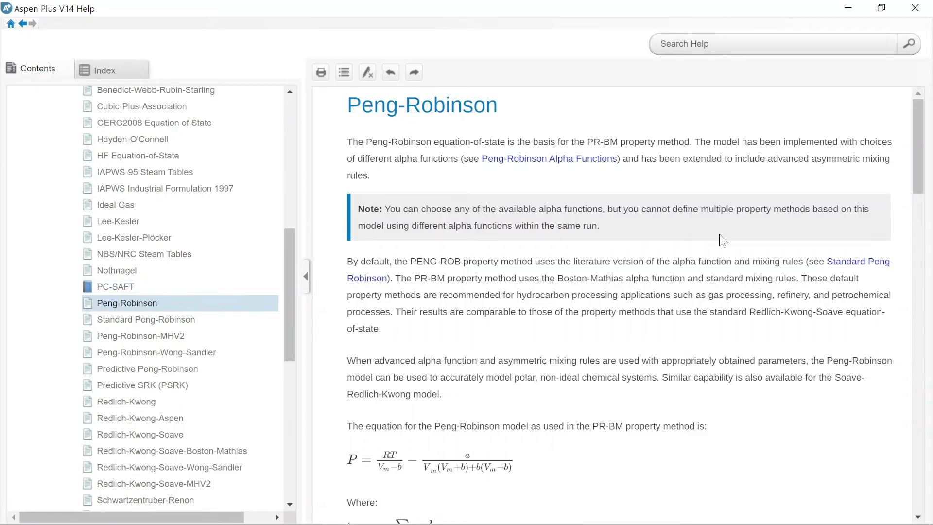
scroll(926, 245, down, 5)
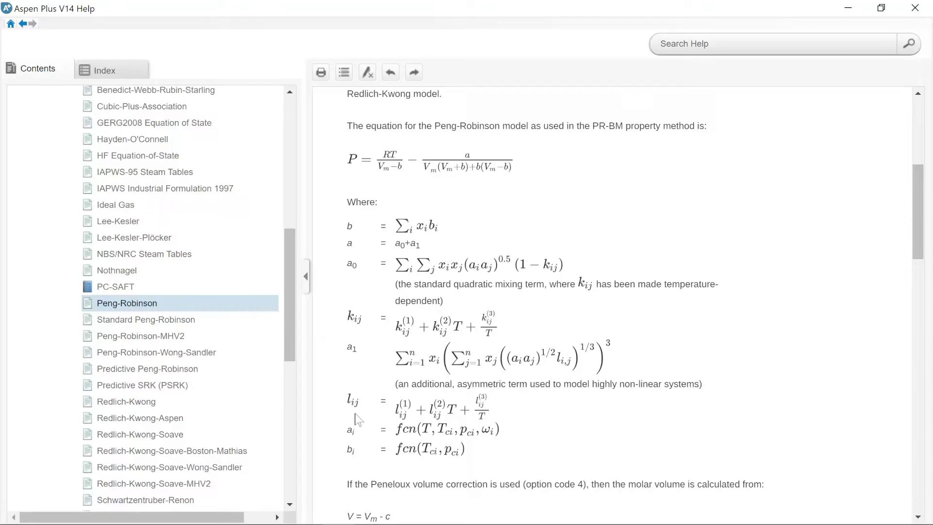
drag(918, 241, 929, 492)
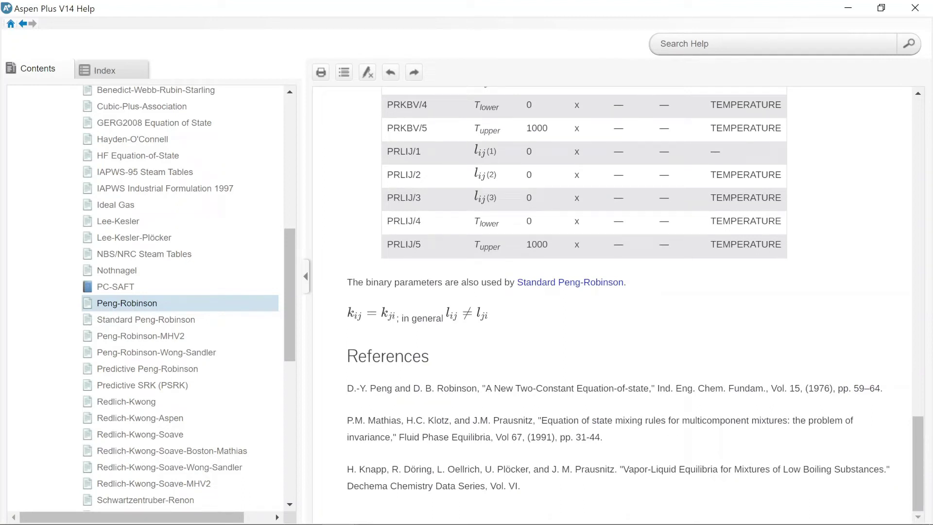
scroll(286, 335, up, 3)
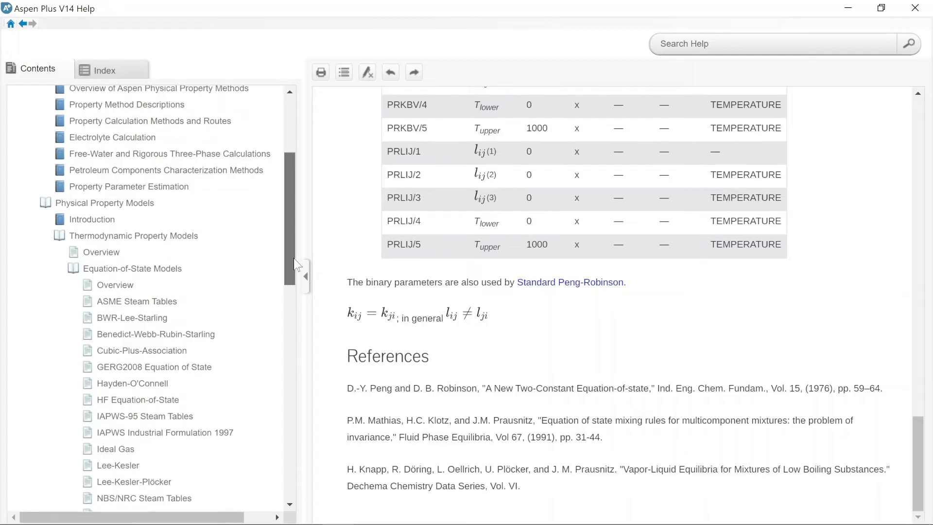
click(156, 279)
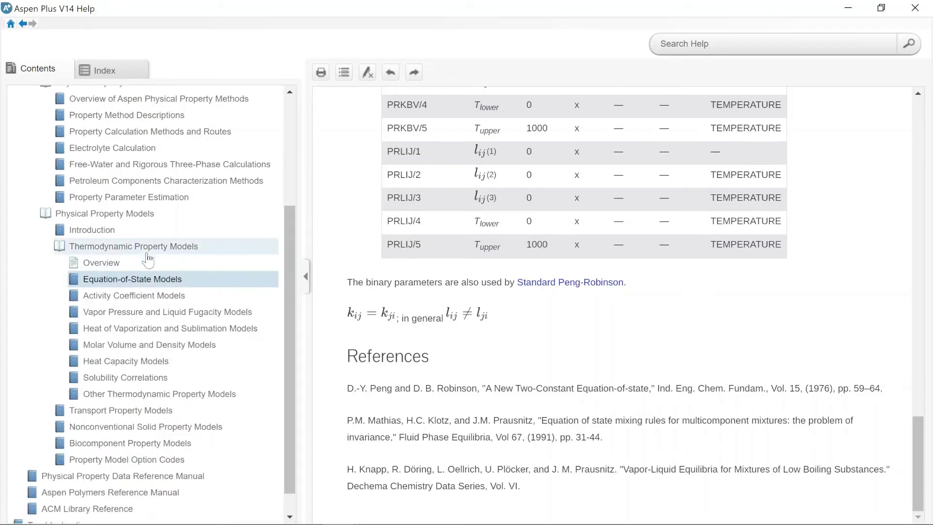
Step: Read the NRTL (Non-Random Two-Liquid) topic under Activity Coefficient Models through to its references, and collapse the Aspen Plus Reference section
click(147, 295)
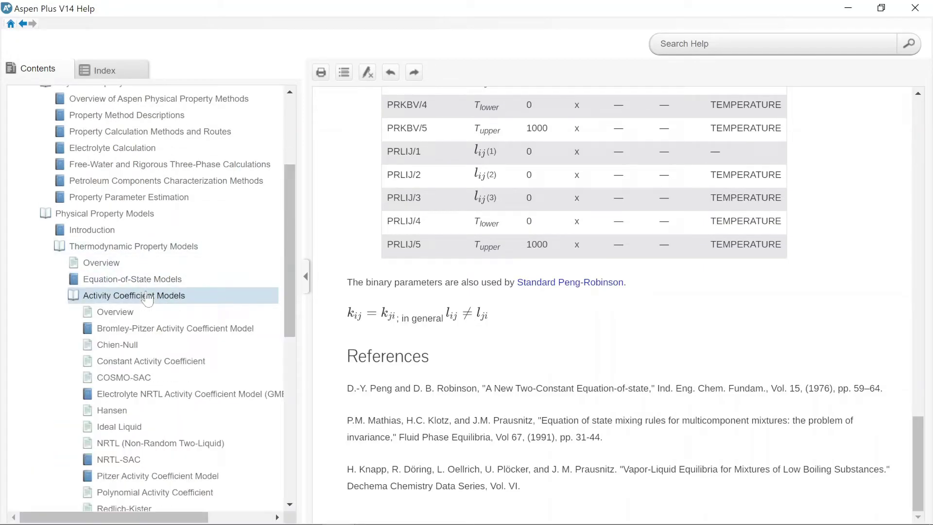
drag(290, 292, 288, 361)
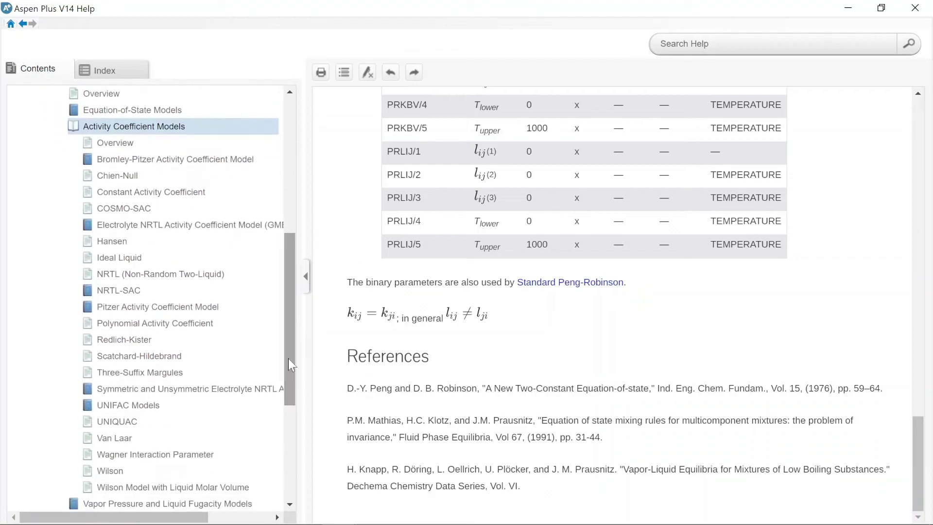
click(191, 281)
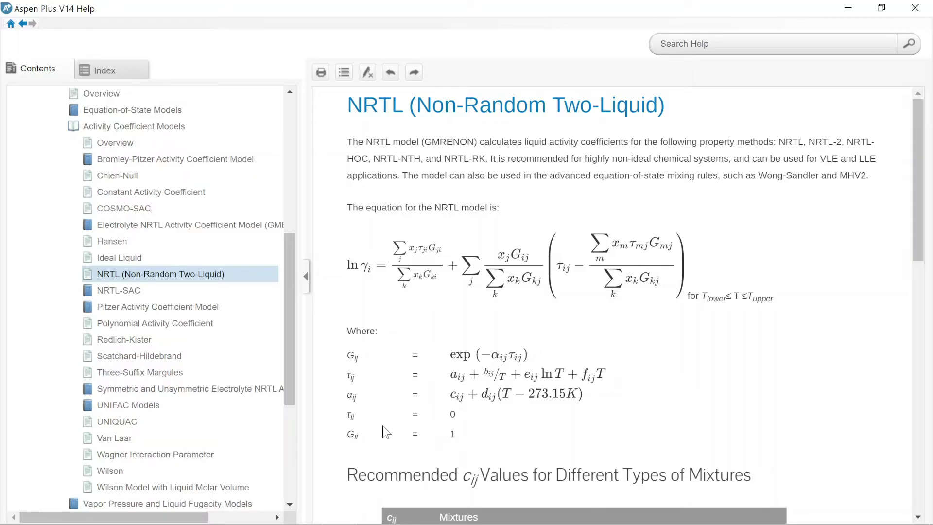
drag(915, 232, 918, 481)
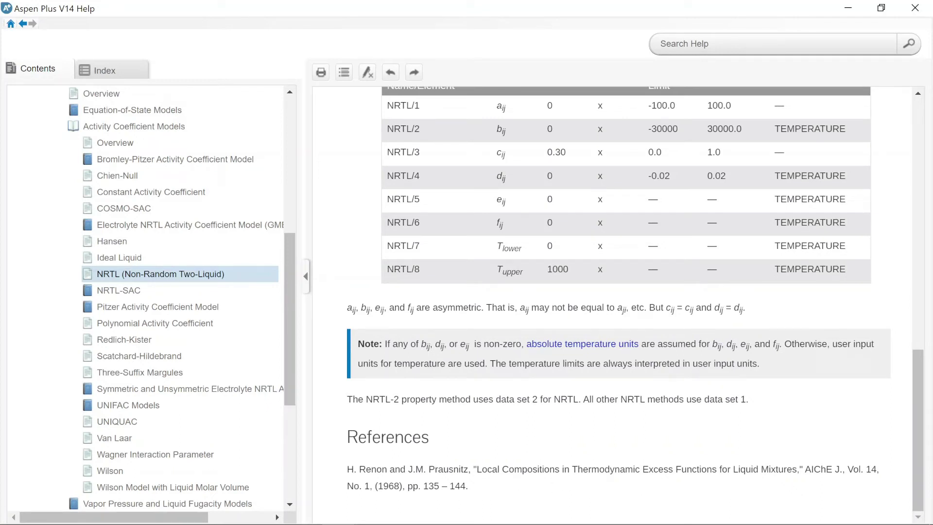
scroll(290, 308, up, 4)
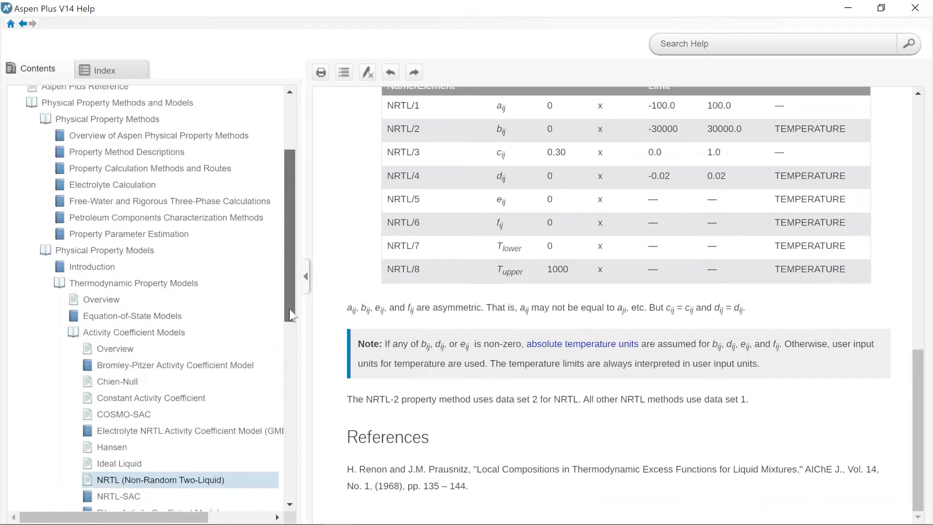
double_click(146, 280)
click(95, 246)
click(81, 230)
click(66, 198)
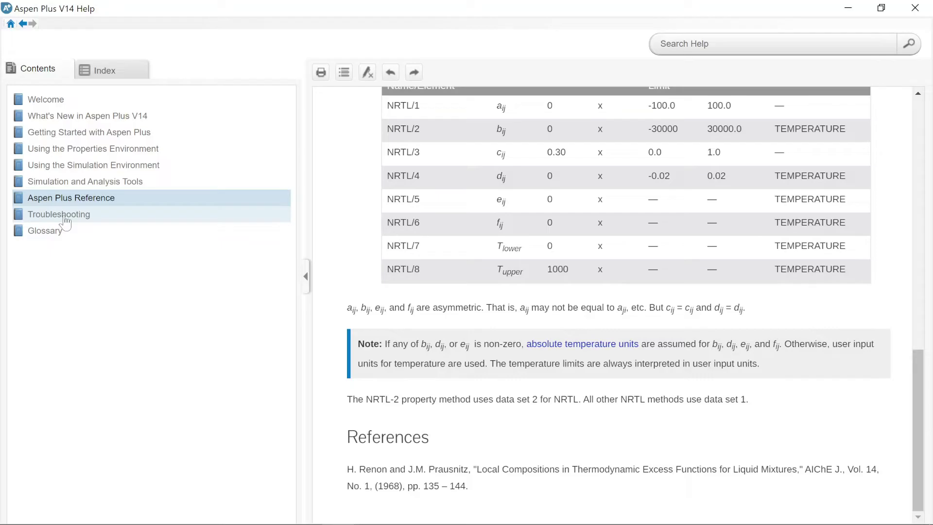
Step: Look through the Troubleshooting help, viewing the Troubleshooting Aspen Plus and Troubleshooting Pseudocomponent IDs pages
click(65, 217)
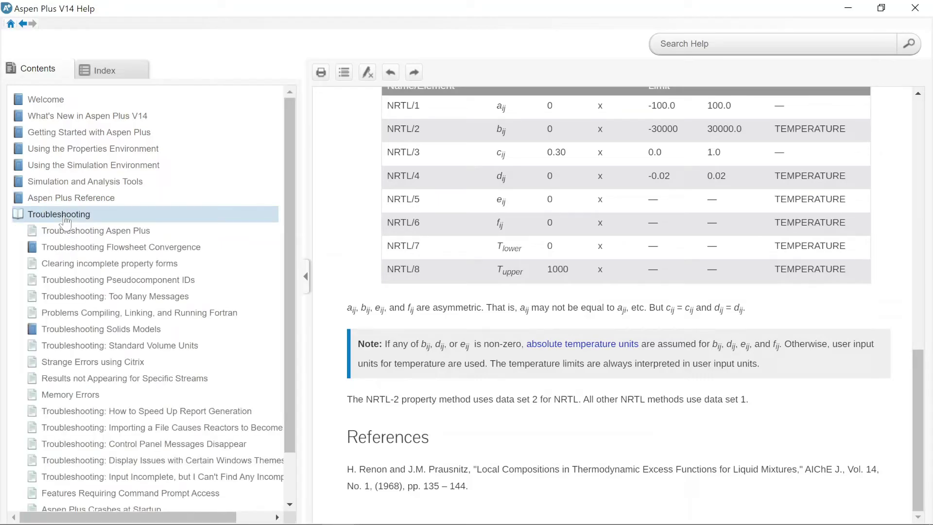
click(81, 230)
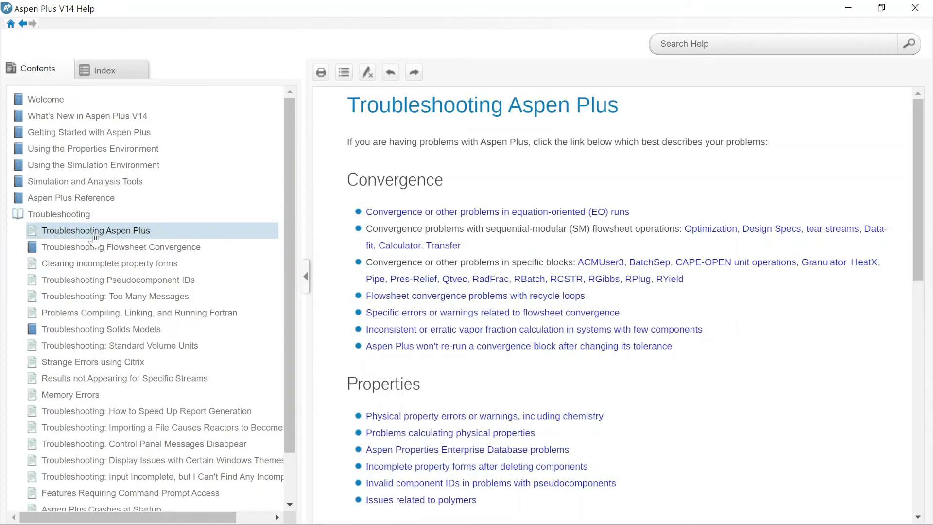
click(119, 281)
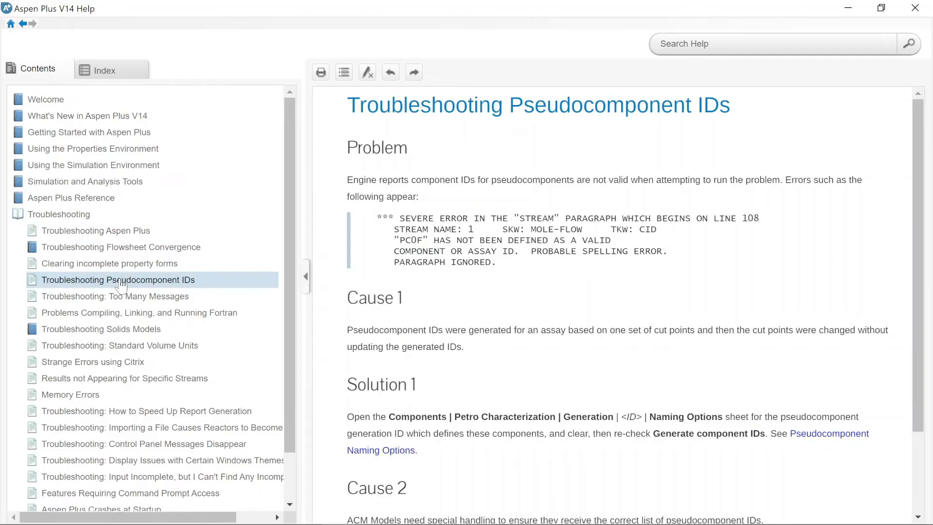
scroll(121, 286, down, 1)
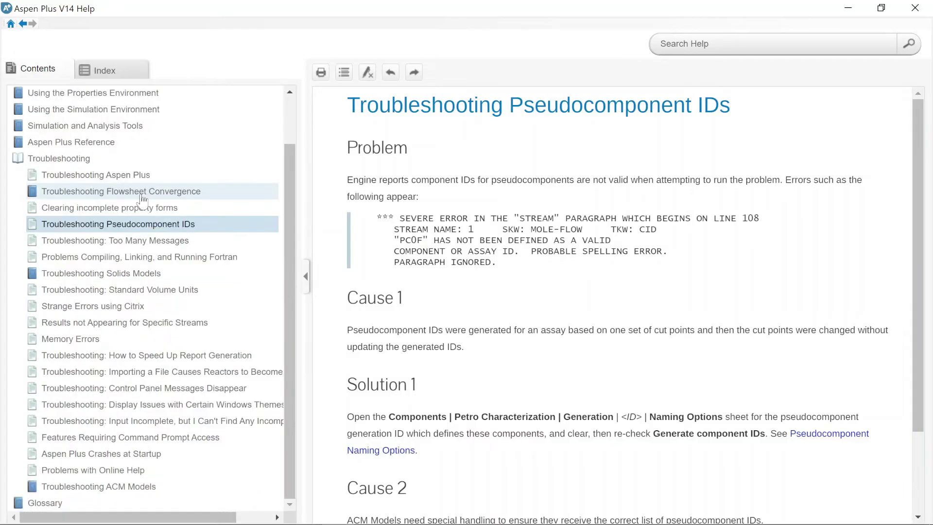
Step: Read the Flowsheet Zero Feed topic under Troubleshooting Flowsheet Convergence, highlighting the text of Cause 1, Cause 2 and Solution 2
click(142, 192)
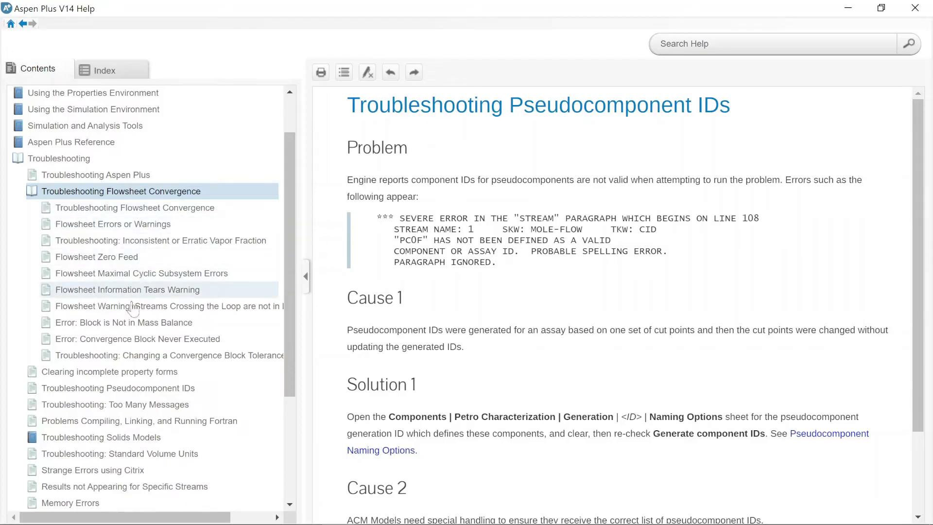
click(110, 259)
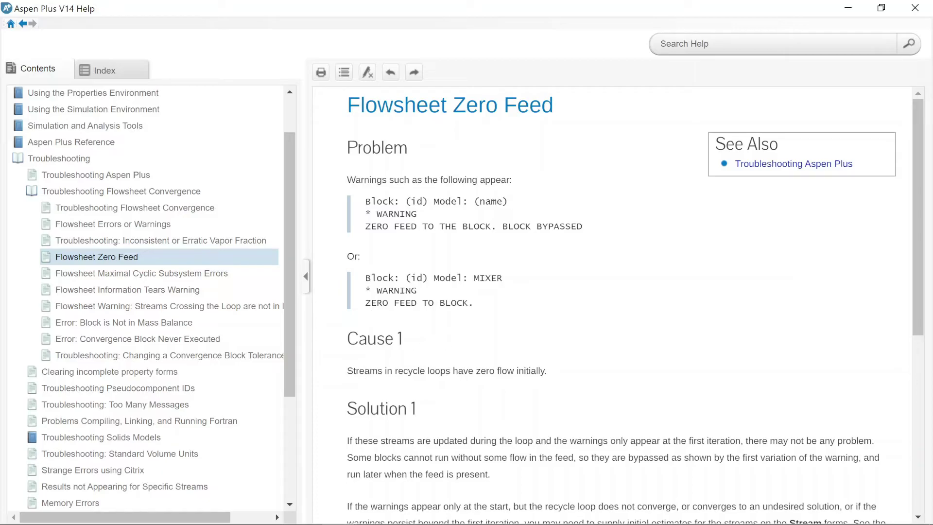
drag(347, 370, 560, 374)
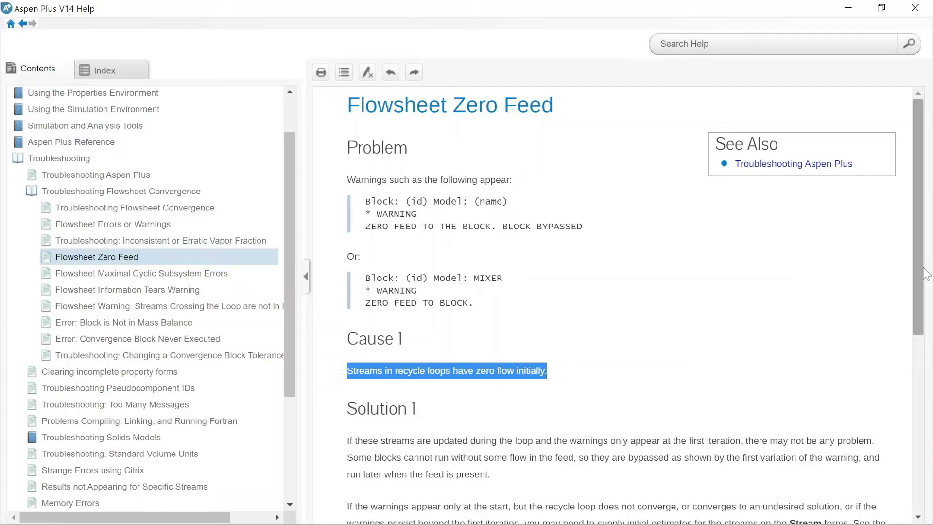
scroll(917, 326, down, 3)
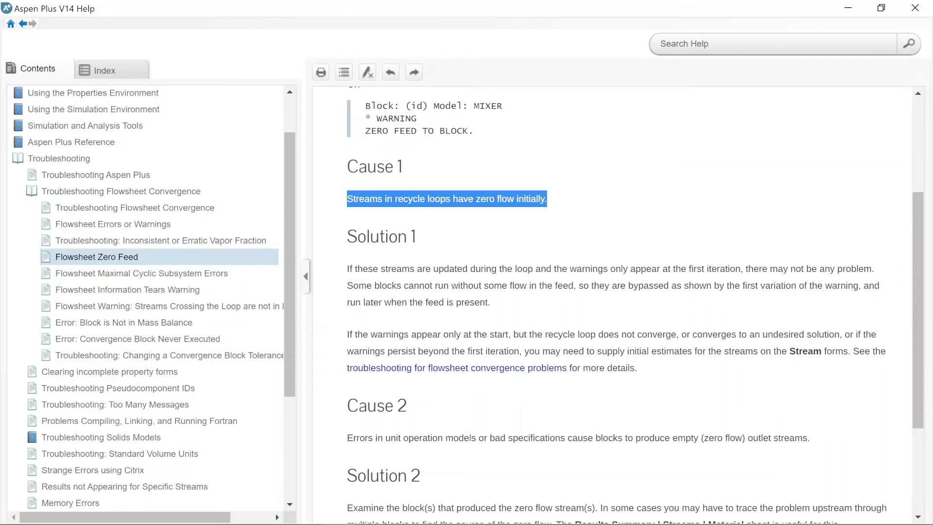
scroll(928, 432, down, 3)
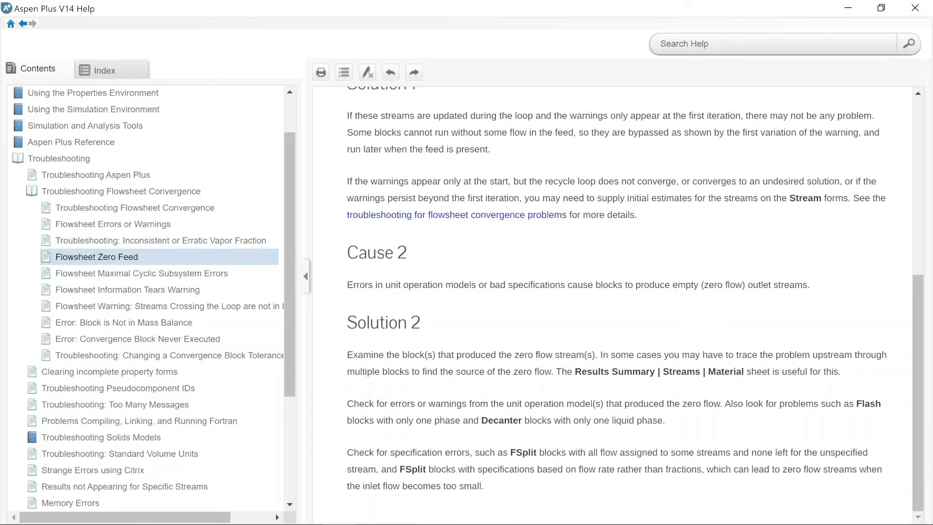
drag(347, 285, 810, 288)
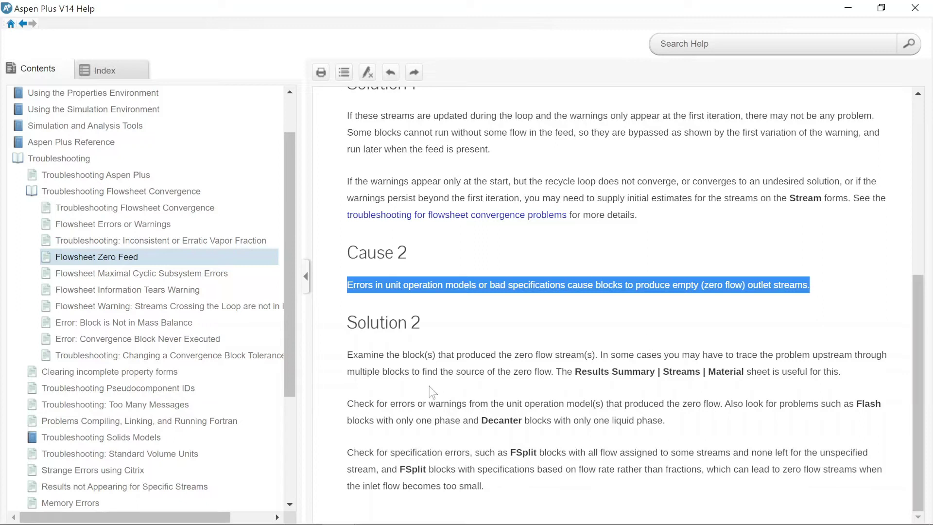
drag(346, 355, 491, 489)
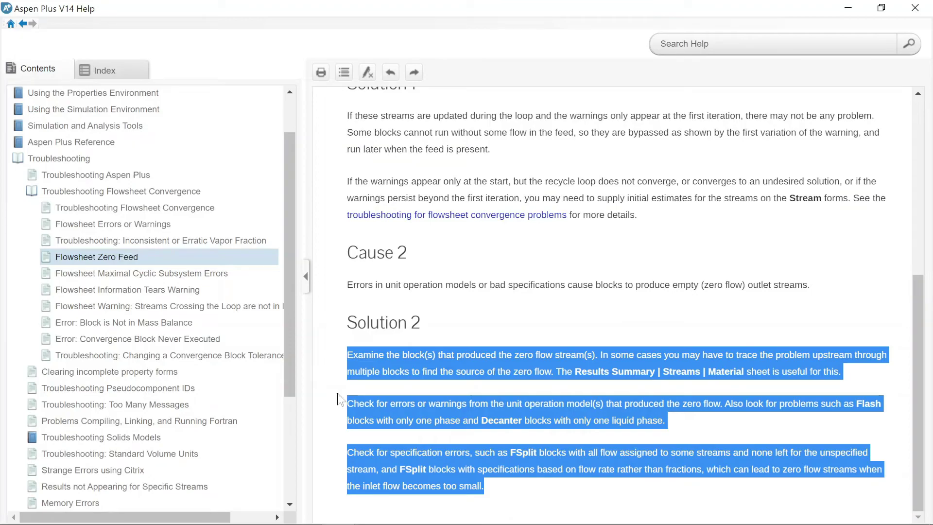
Step: Collapse the Troubleshooting section and view the Glossary's alphabetical entries
click(116, 192)
click(70, 161)
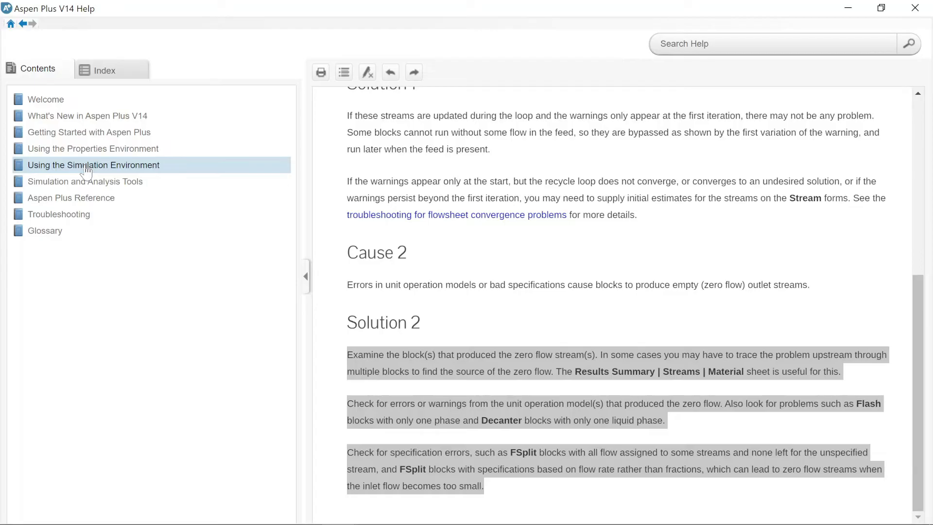
click(46, 232)
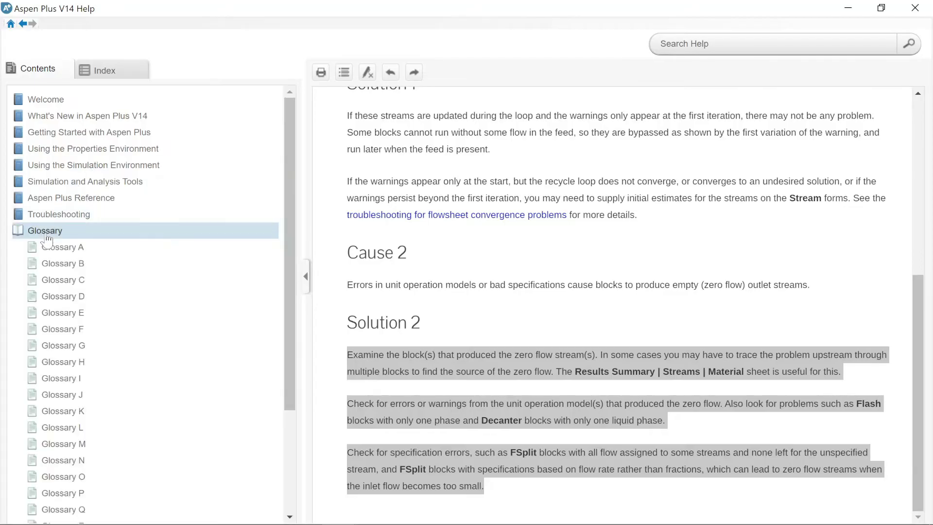
Step: View the Glossary A page and collapse the Glossary section of the help contents
click(78, 249)
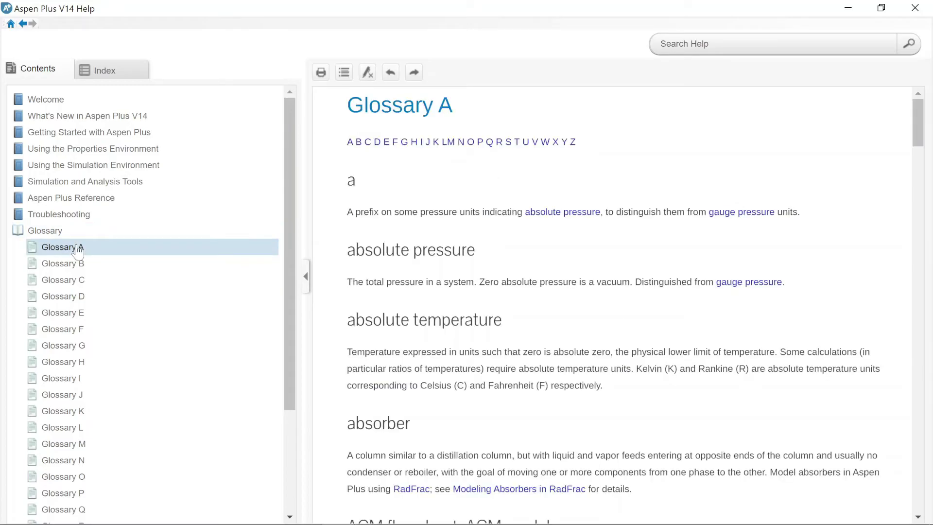
click(54, 232)
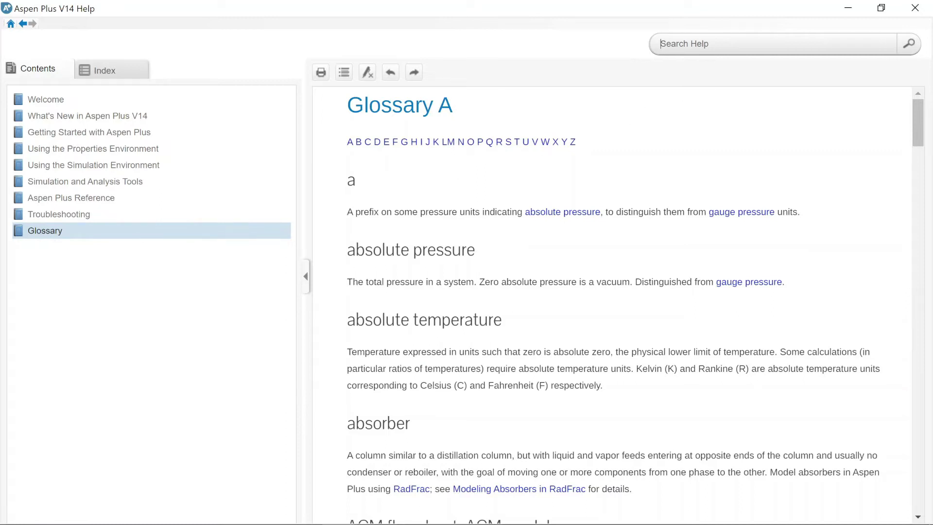
Step: Search the help for CPIG, look through the listed topics, and close the help window
click(662, 43)
text(CPIG)
key(Return)
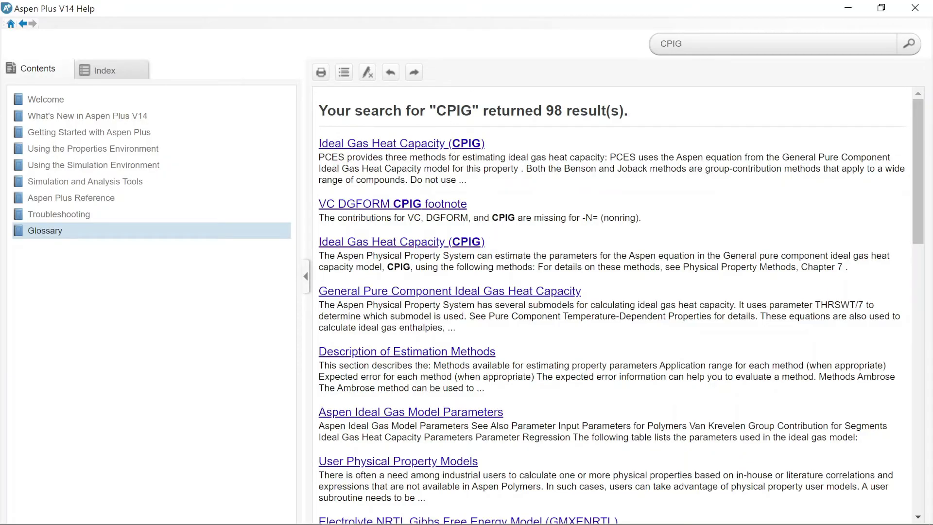
scroll(617, 305, down, 5)
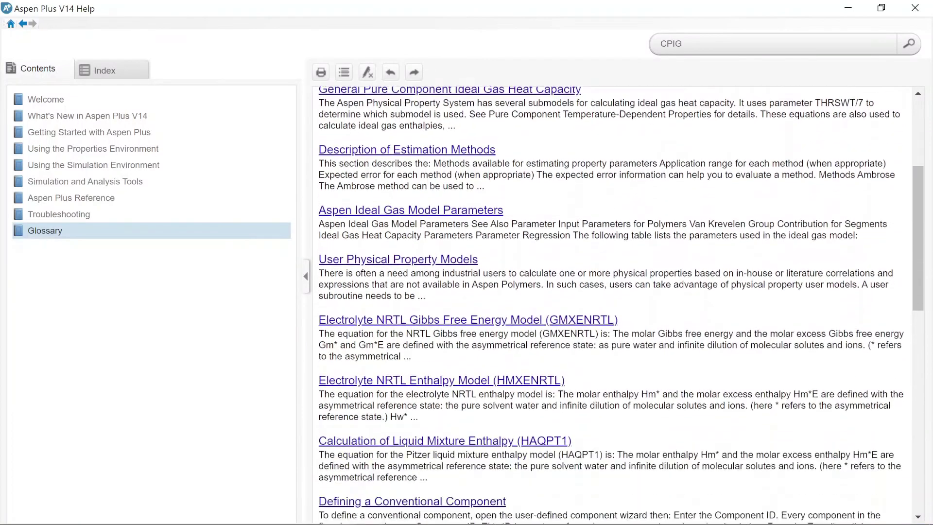
scroll(616, 304, down, 8)
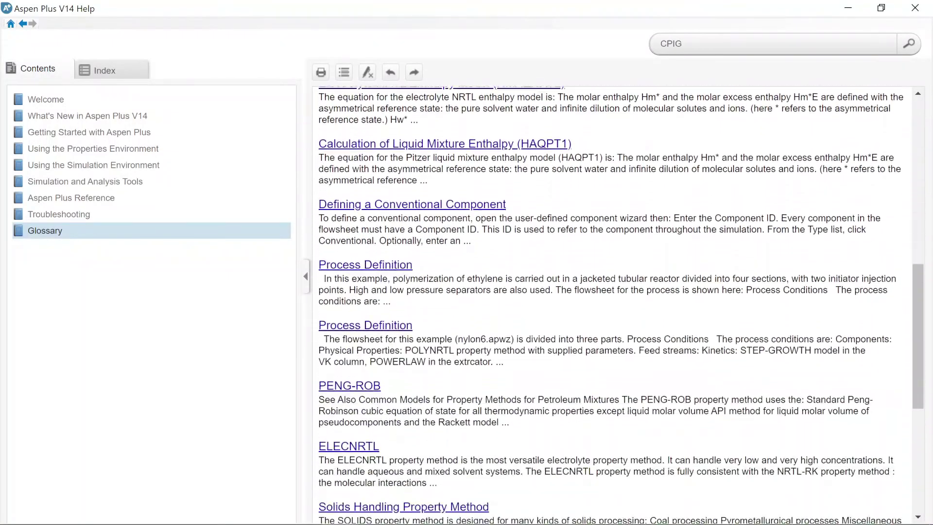
scroll(617, 305, up, 9)
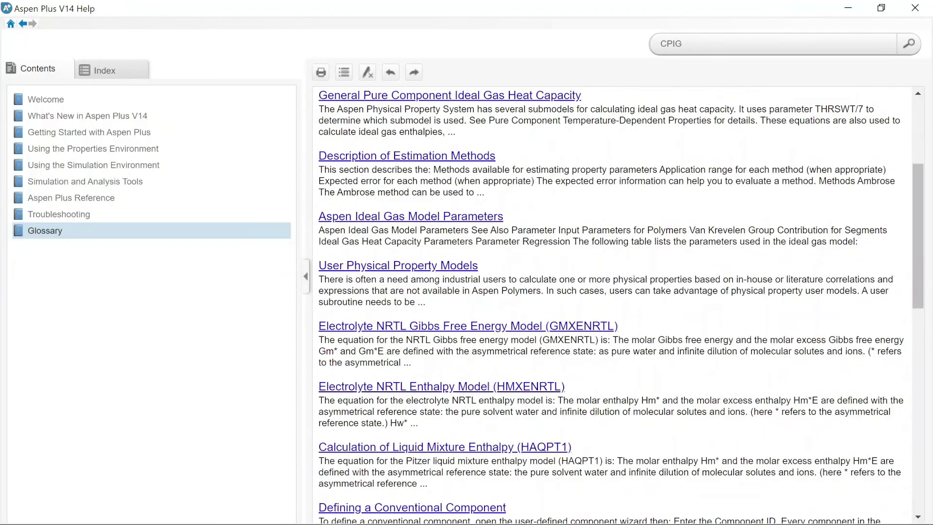
click(913, 9)
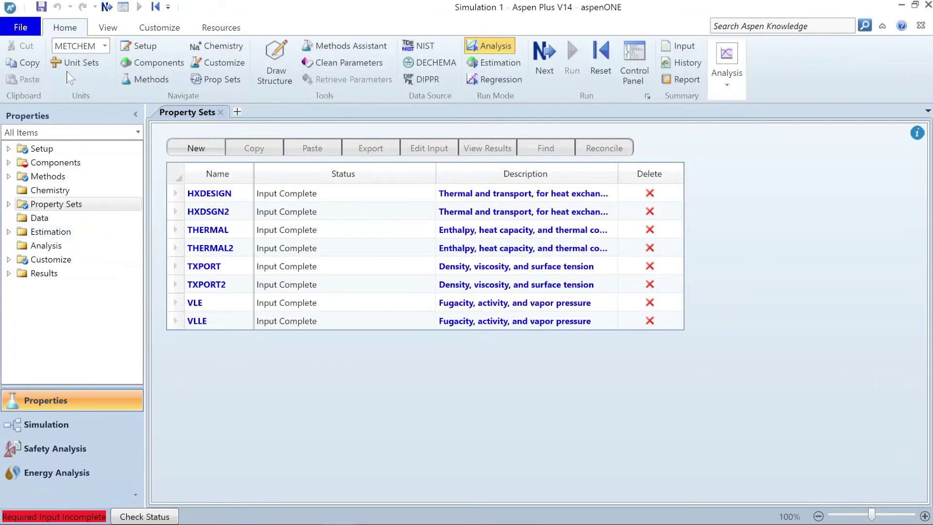
Step: Open the program options and look through the Simulation run defaults and the Properties Basis databank search order
click(29, 27)
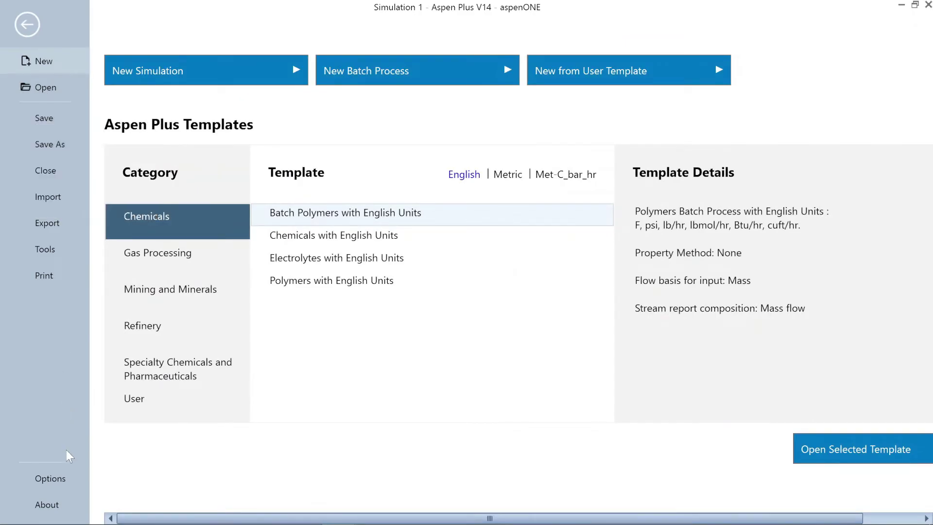
click(59, 479)
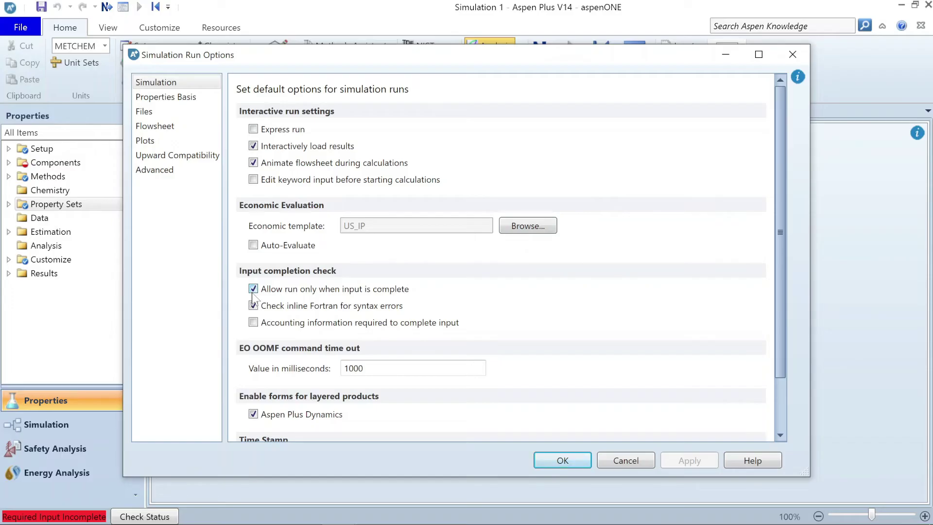
drag(779, 296, 208, 133)
click(164, 98)
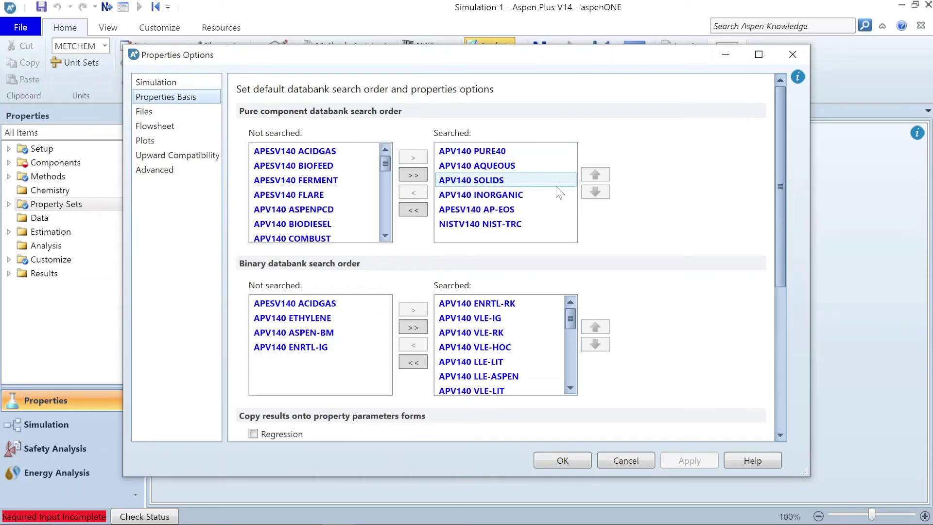
mouse_move(783, 244)
mouse_down()
mouse_move(779, 345)
mouse_move(780, 240)
mouse_up()
Step: Review the Files, Flowsheet, Plots, Upward Compatibility and Advanced options, and leave the options without saving changes
click(157, 113)
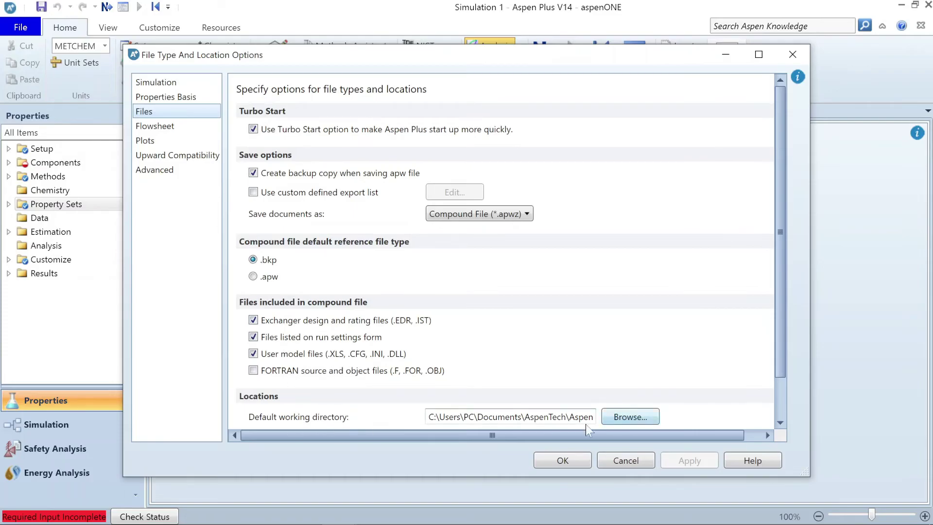
click(161, 130)
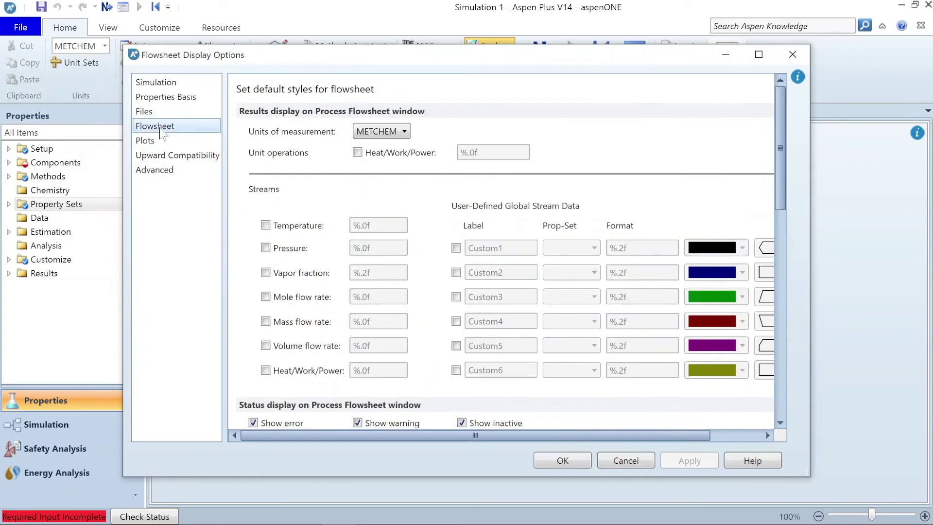
click(159, 138)
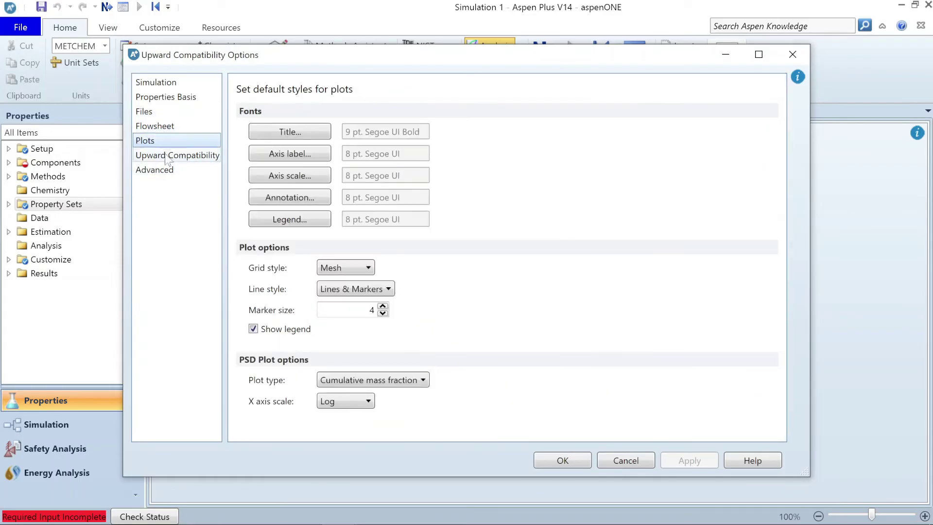
click(168, 156)
click(155, 170)
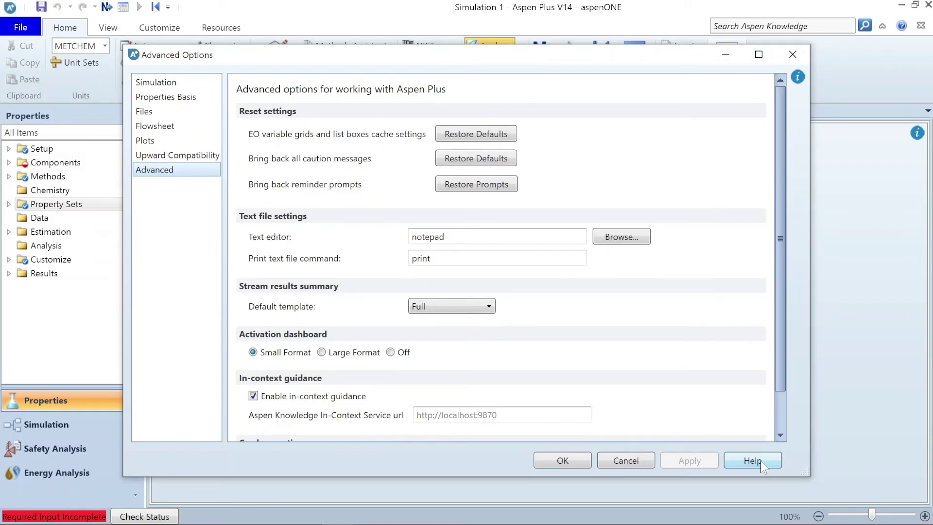
click(626, 460)
Step: Show the file types available for saving the simulation under a new name
click(18, 25)
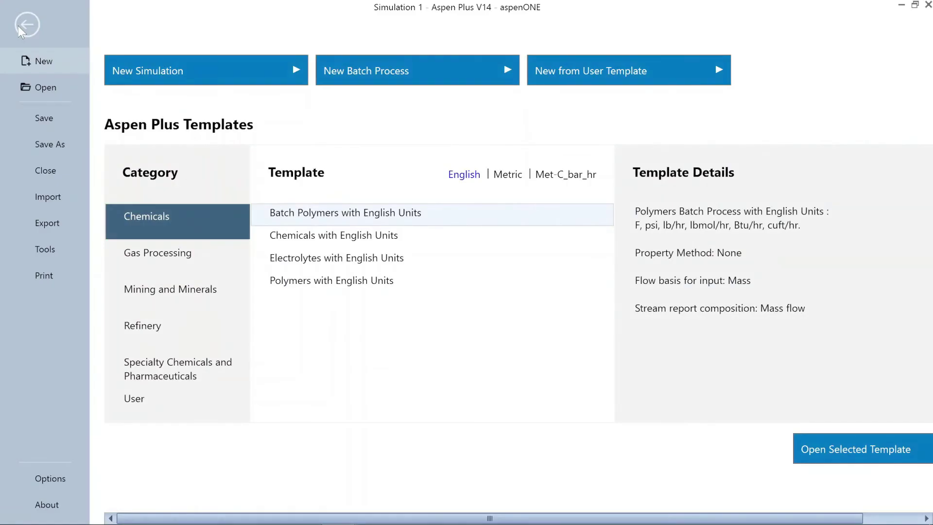
click(54, 144)
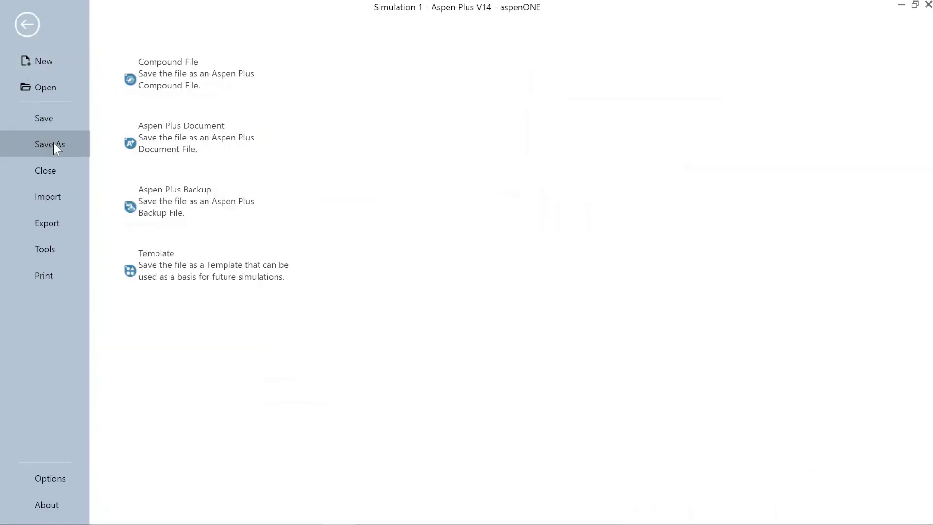
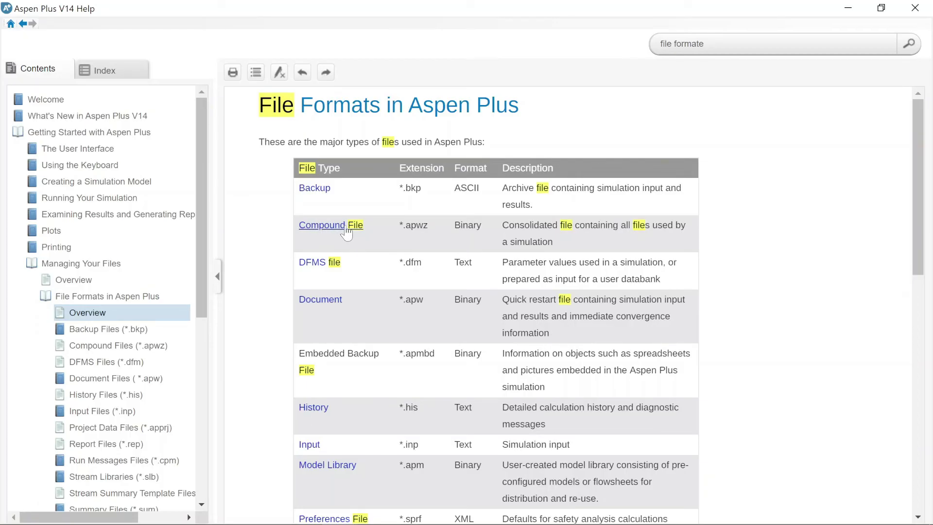
Step: Read through the table in the File Formats in Aspen Plus help topic, briefly highlighting the Template file's description
scroll(359, 304, down, 5)
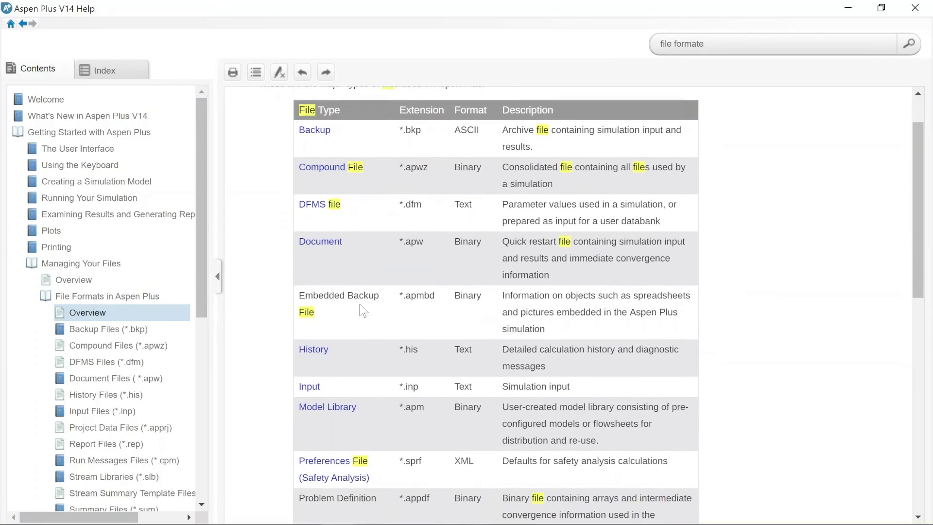
scroll(359, 304, down, 3)
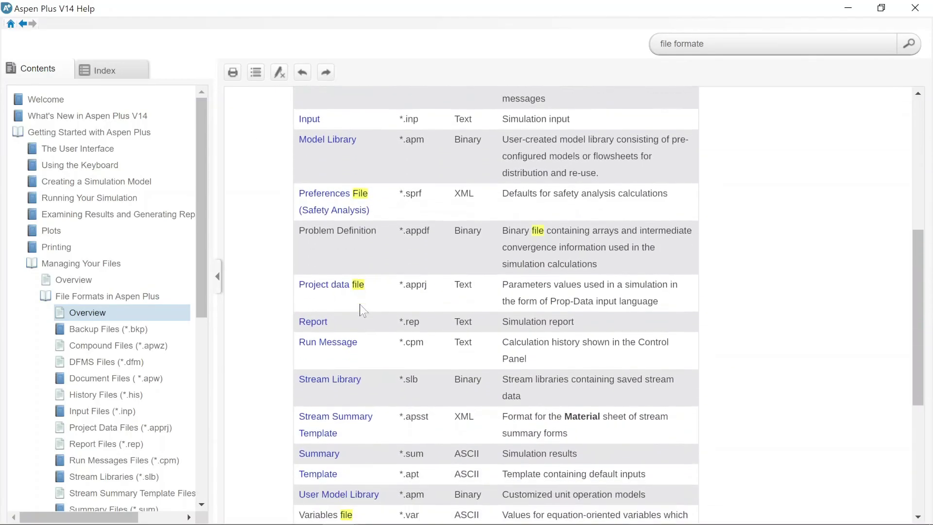
scroll(360, 311, down, 1)
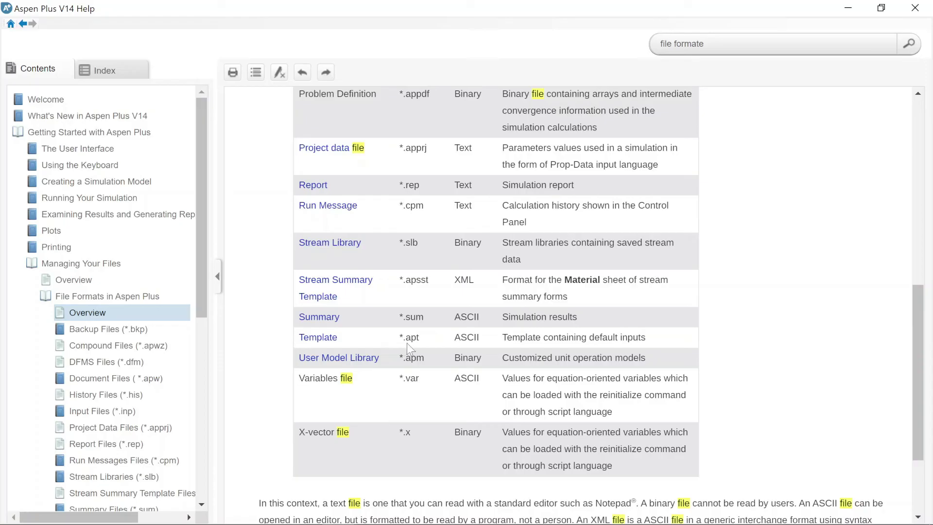
drag(506, 337, 651, 337)
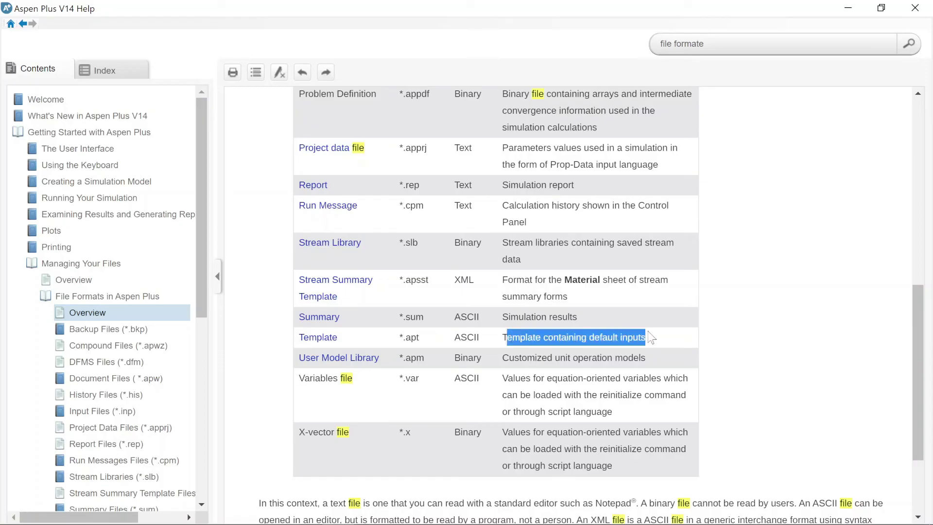
click(651, 337)
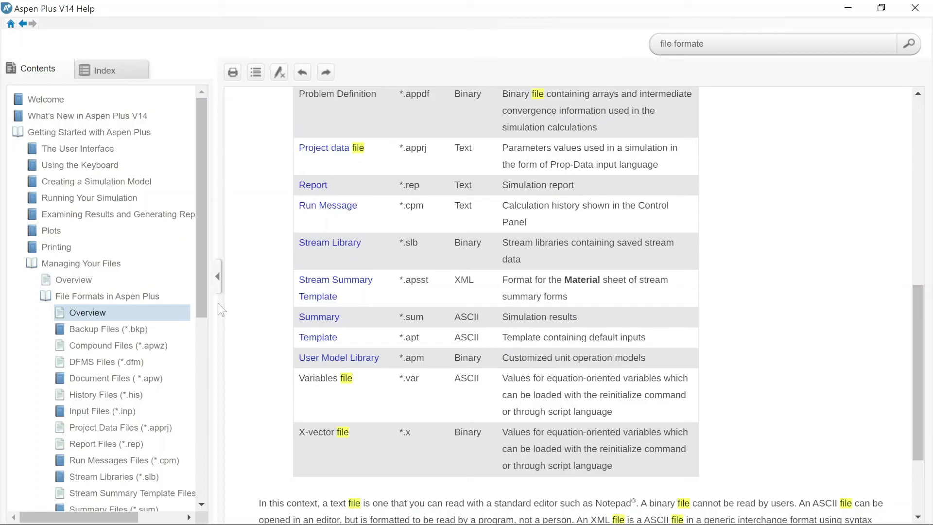
Step: Collapse the File Formats, Managing Your Files and Getting Started sections in the help contents, and close the help window
click(138, 298)
click(79, 264)
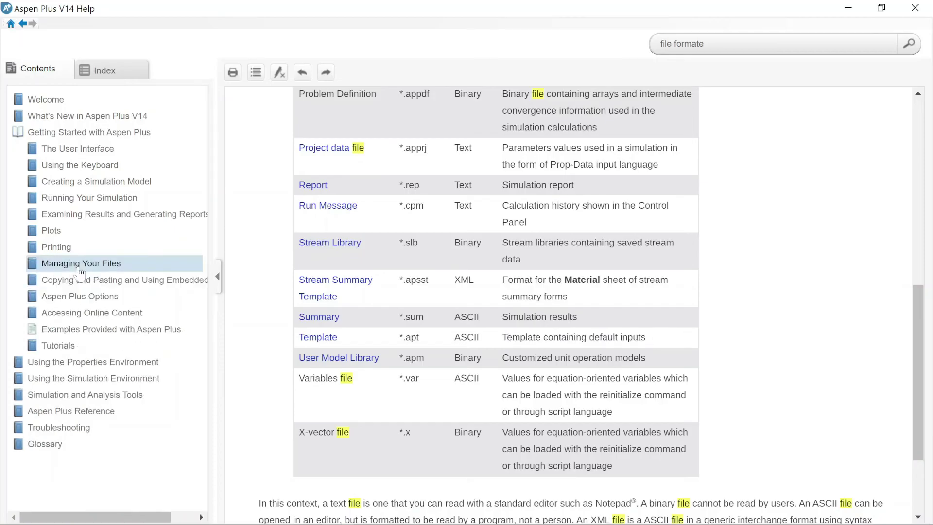
click(59, 134)
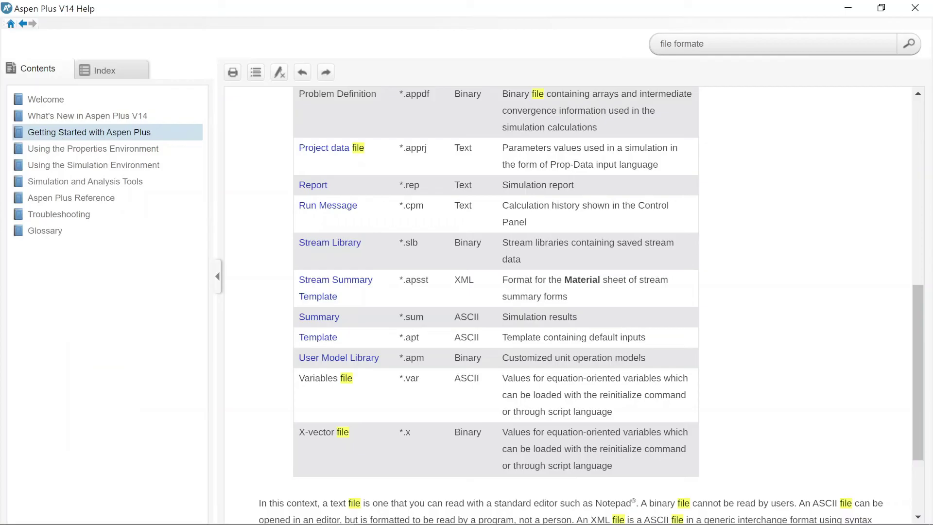
click(916, 15)
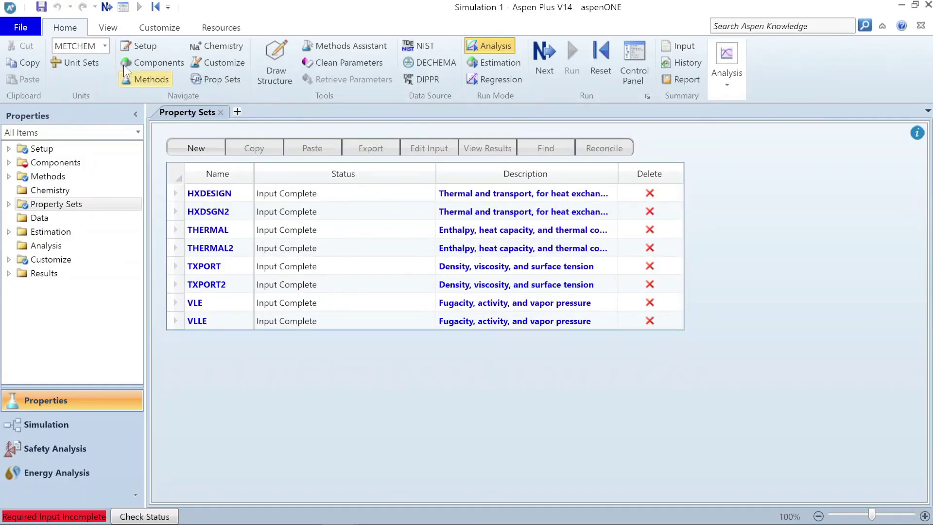
Step: Browse the Gas Processing and Chemicals template categories, and highlight the property method of the Chemicals with English Units template
click(21, 27)
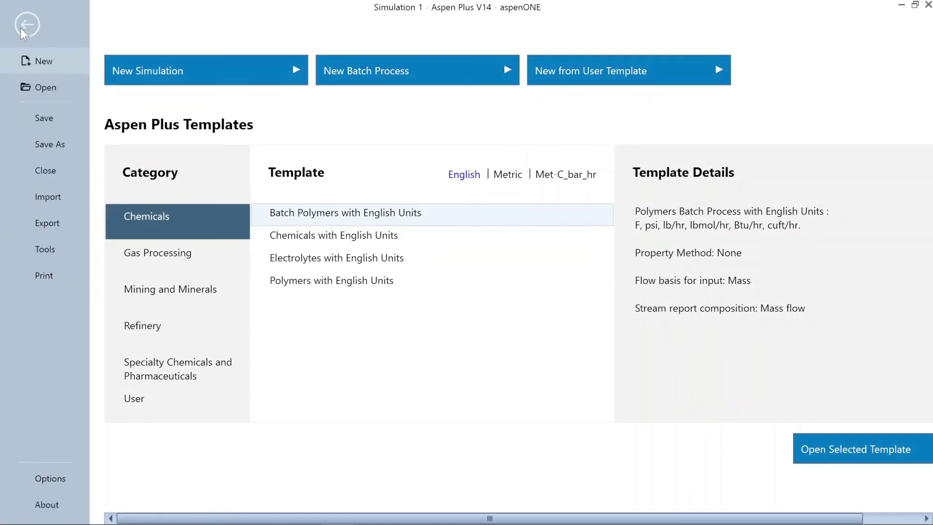
click(188, 257)
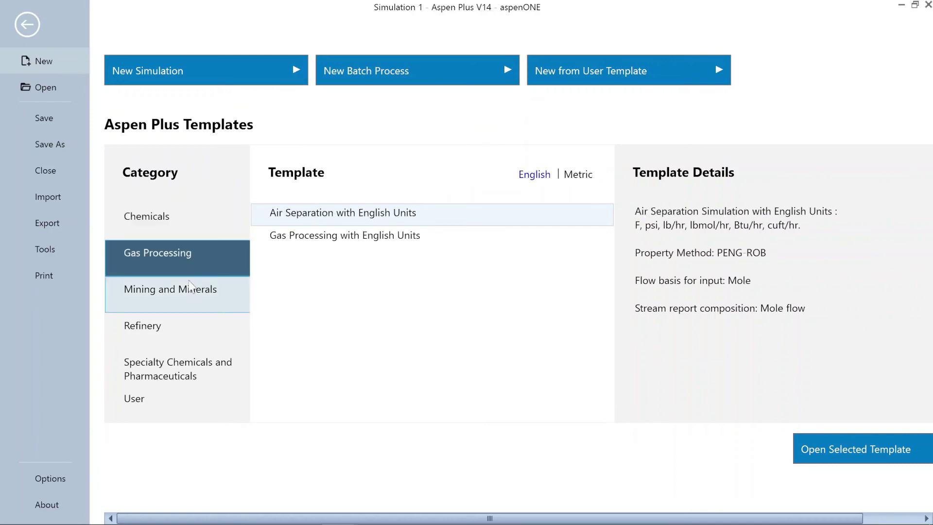
click(179, 217)
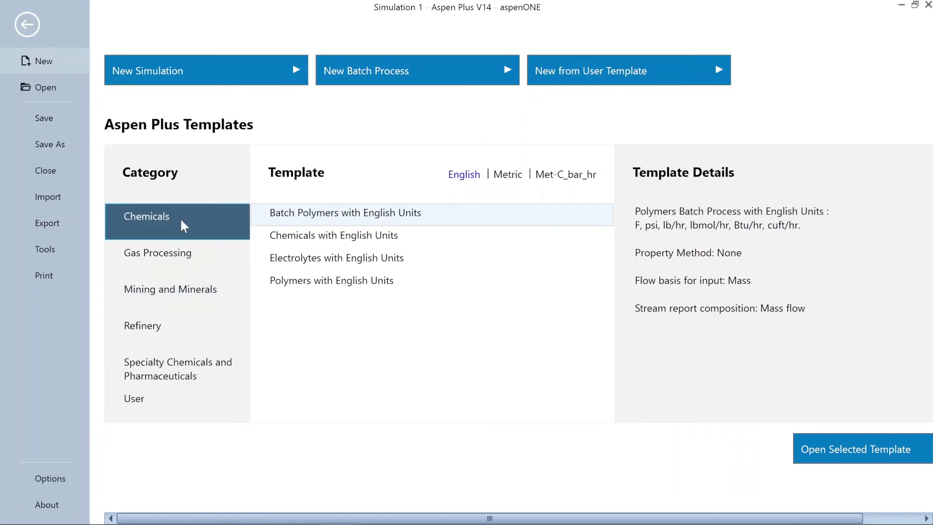
click(324, 238)
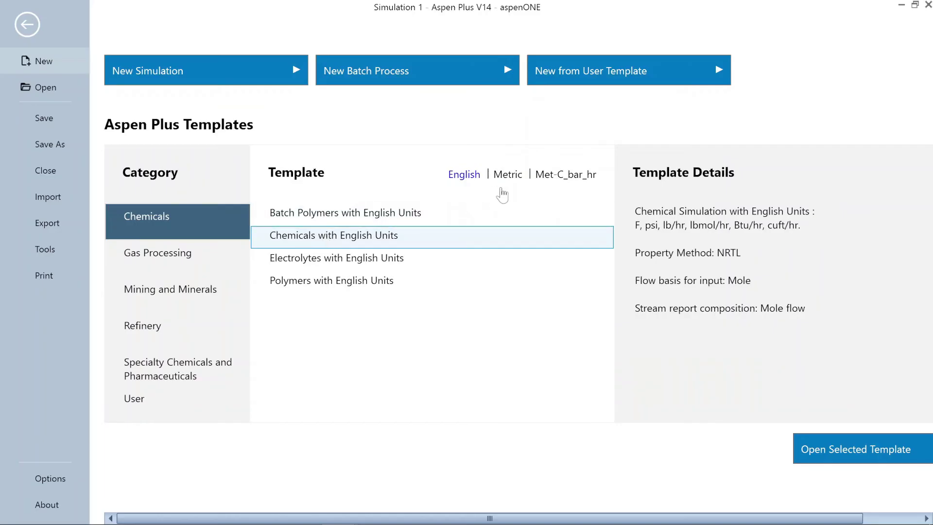
drag(634, 253, 740, 252)
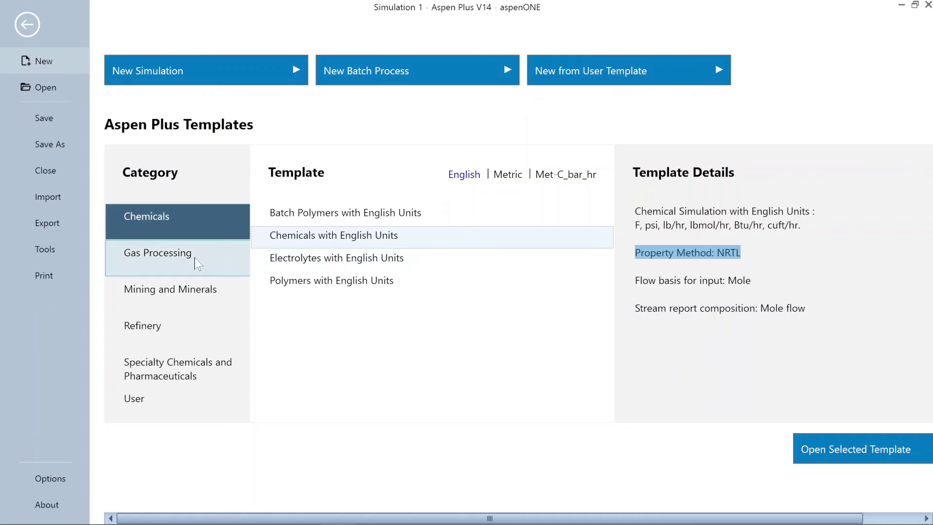
Step: View the Gas Processing template in English and Metric units, highlighting the English version's property method and the Metric version's units
click(170, 265)
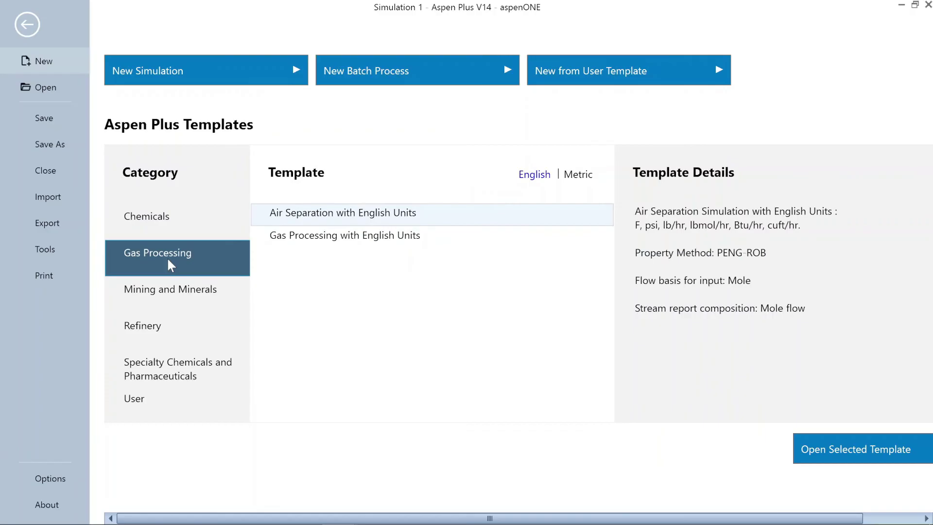
click(344, 237)
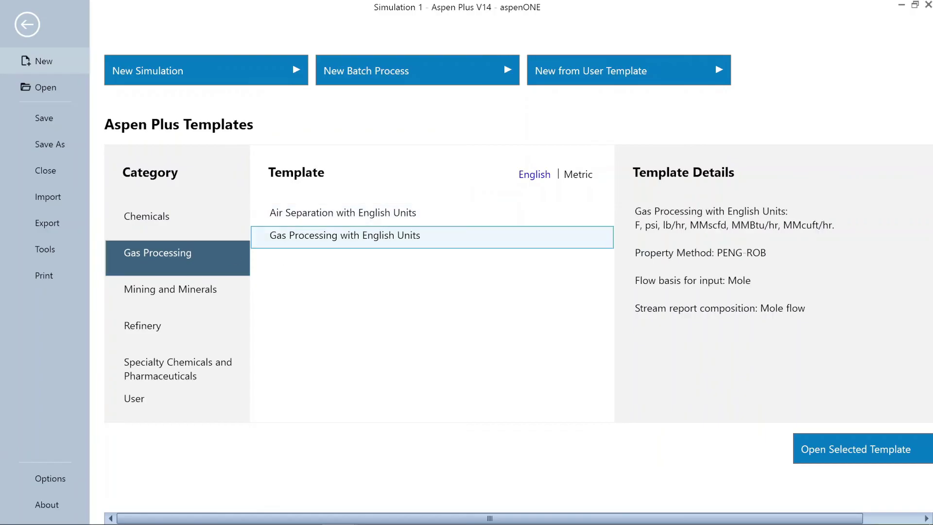
drag(767, 253, 634, 252)
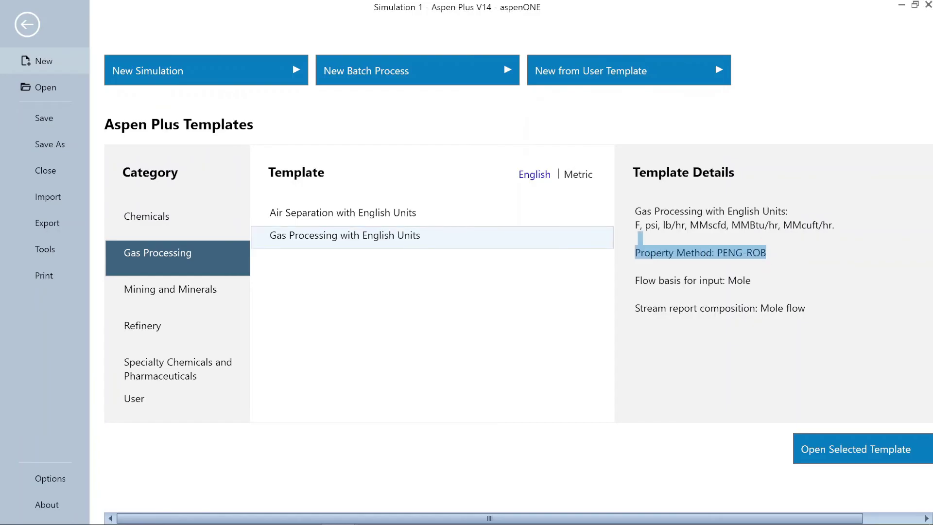
click(578, 179)
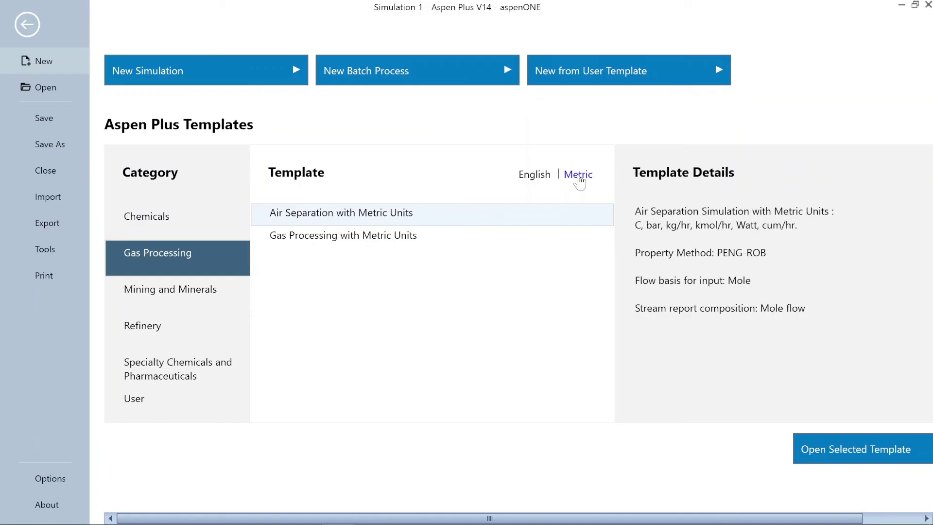
click(544, 241)
drag(635, 224, 828, 225)
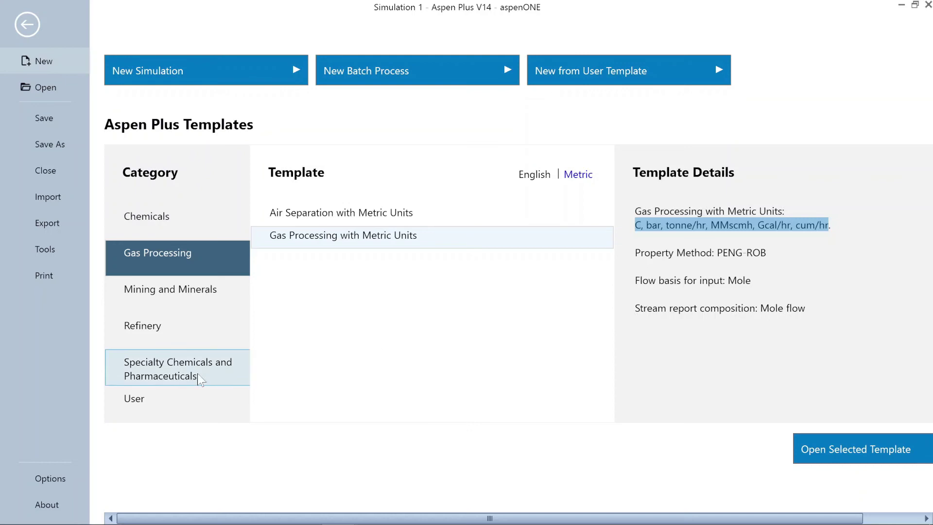
Step: View the User template category, and start opening a local example from the installed Examples folder
click(153, 397)
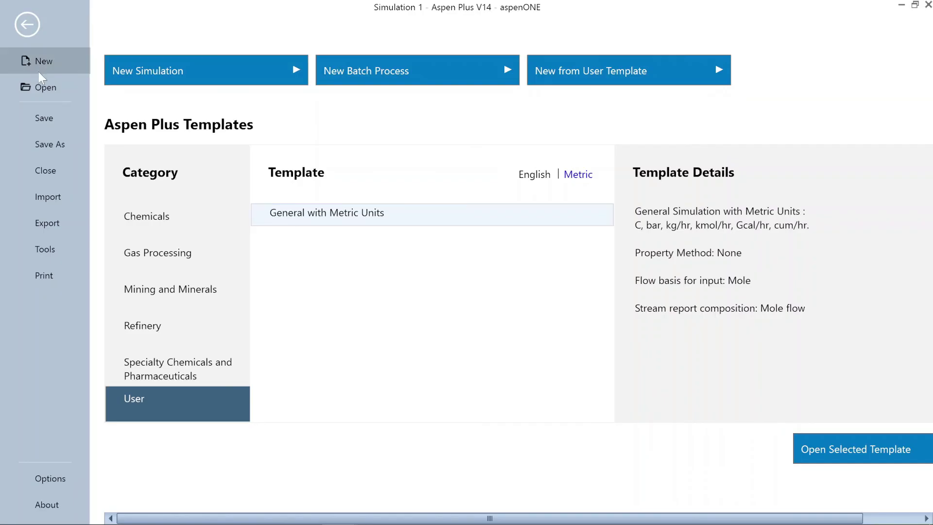
click(43, 93)
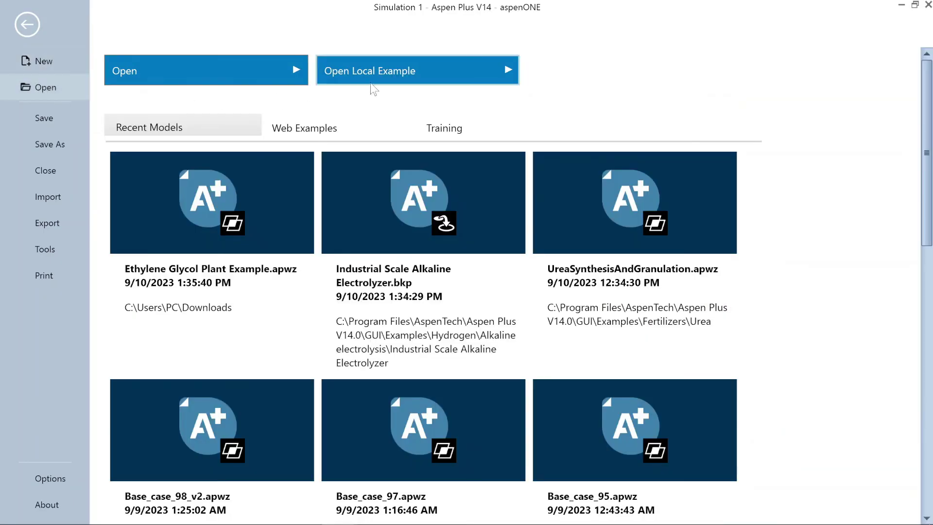
click(389, 78)
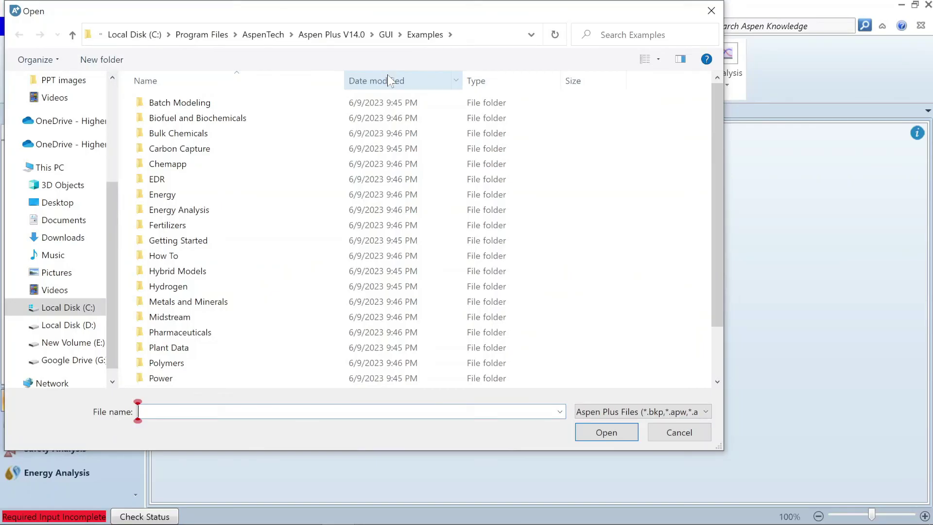
Step: Open the example CO2 capture from coal power plant using MEA from Carbon Capture, Industrial Scale, closing the current run without saving
click(200, 153)
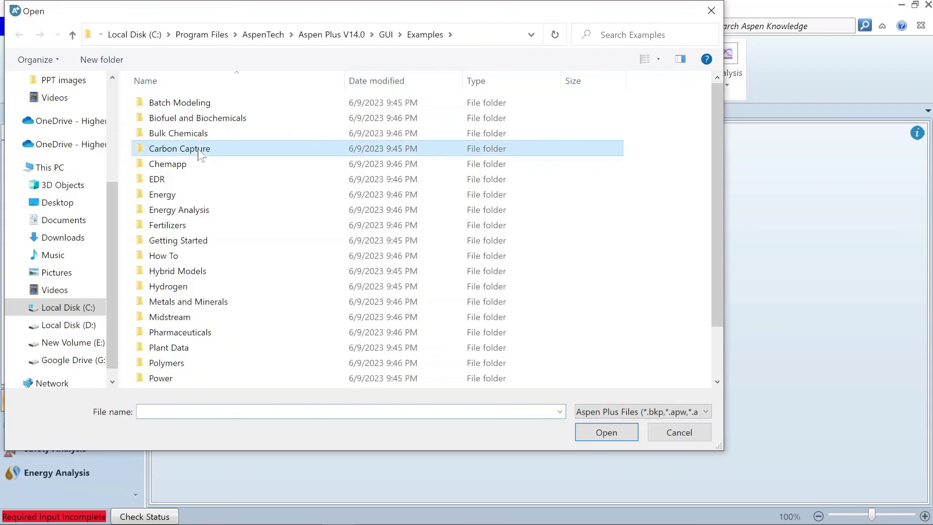
double_click(200, 152)
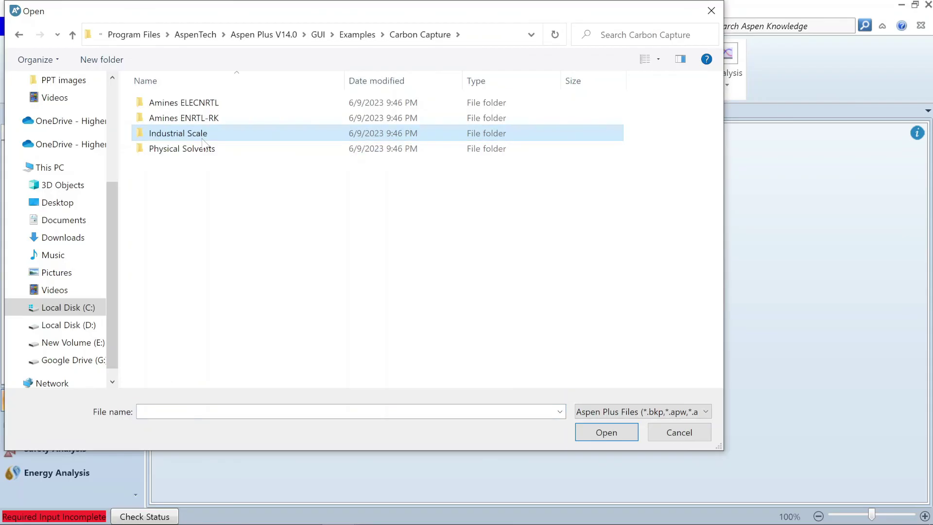
double_click(202, 139)
click(215, 120)
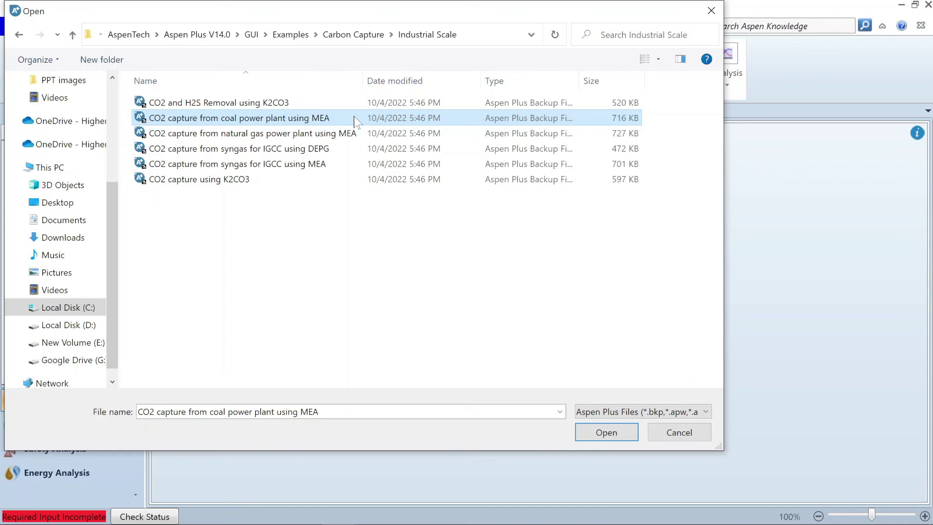
click(603, 441)
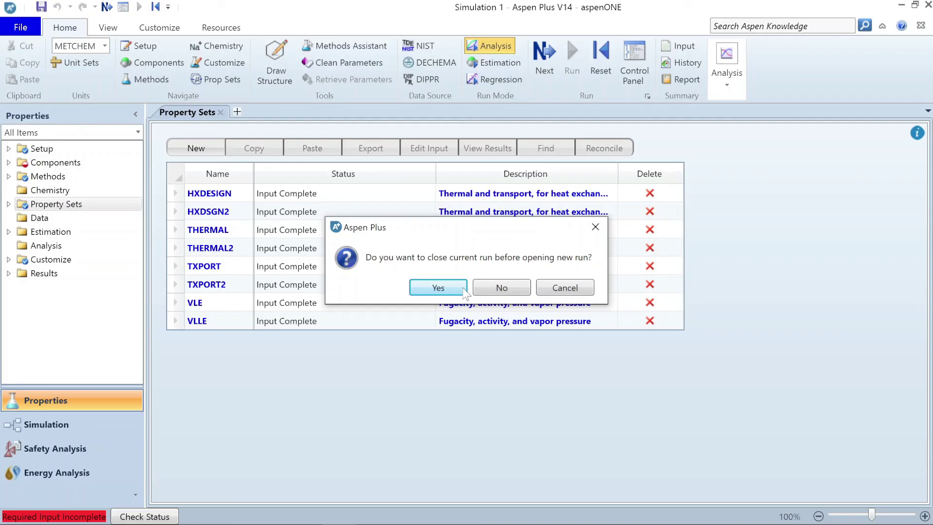
click(438, 288)
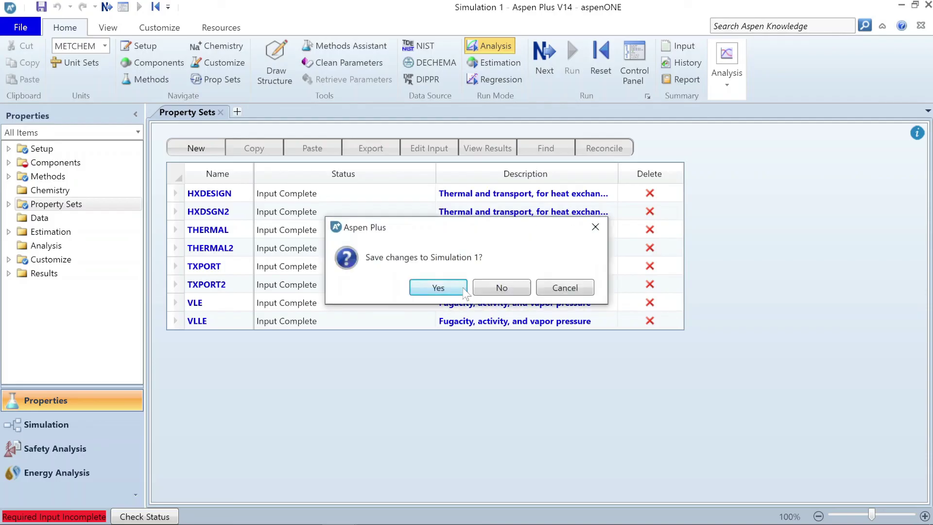
click(495, 287)
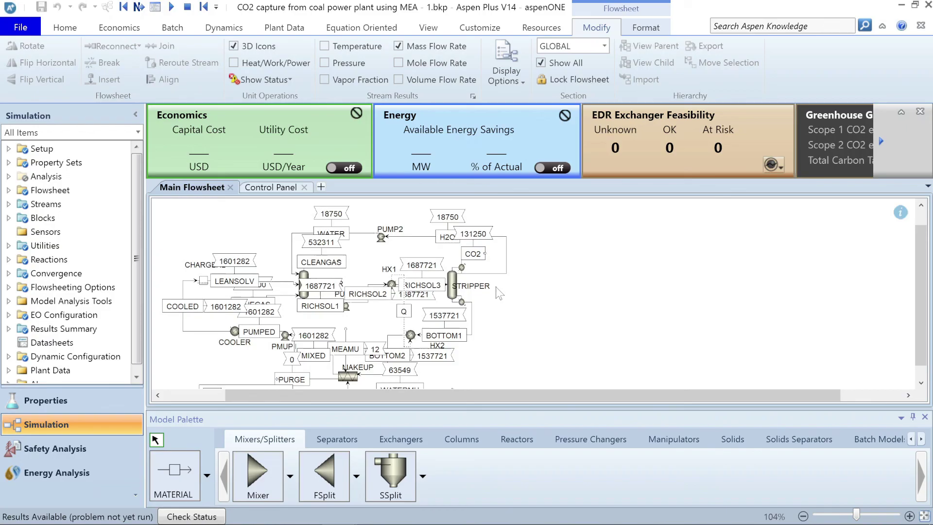
Step: Collapse the dashboard above the flowsheet and set the Model Palette to Auto Hide, fitting the flowsheet to the enlarged area
click(901, 111)
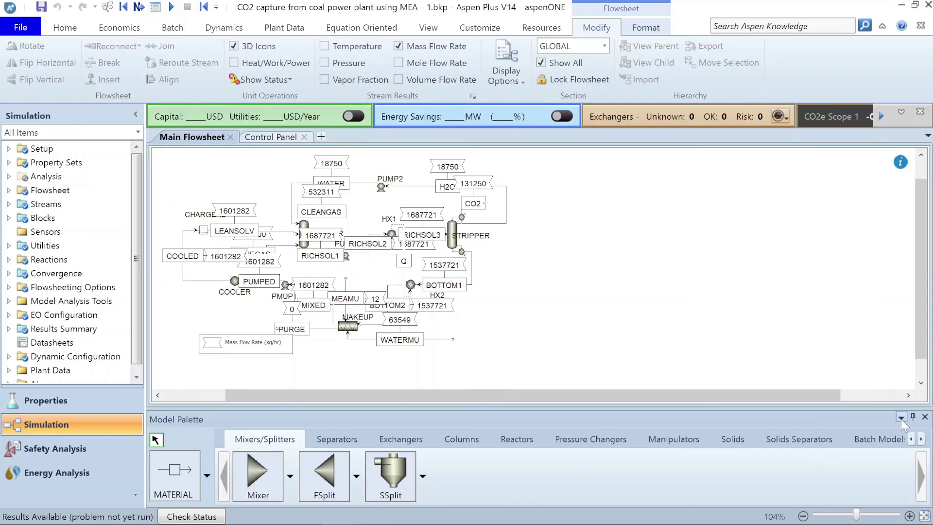
click(901, 417)
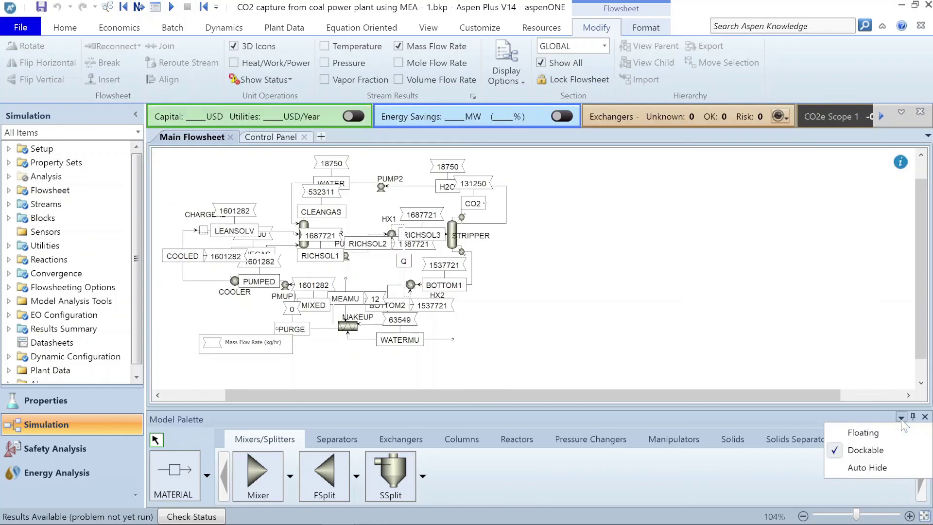
click(871, 467)
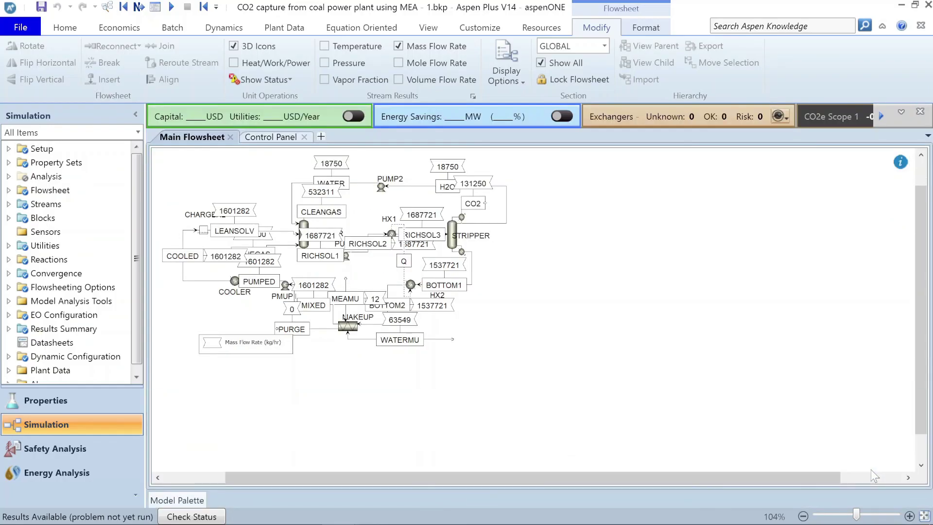
click(924, 516)
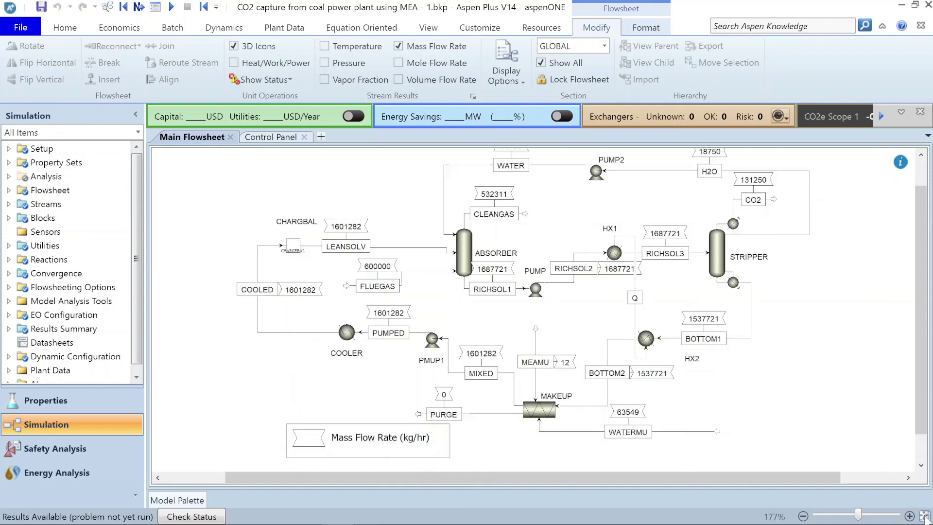